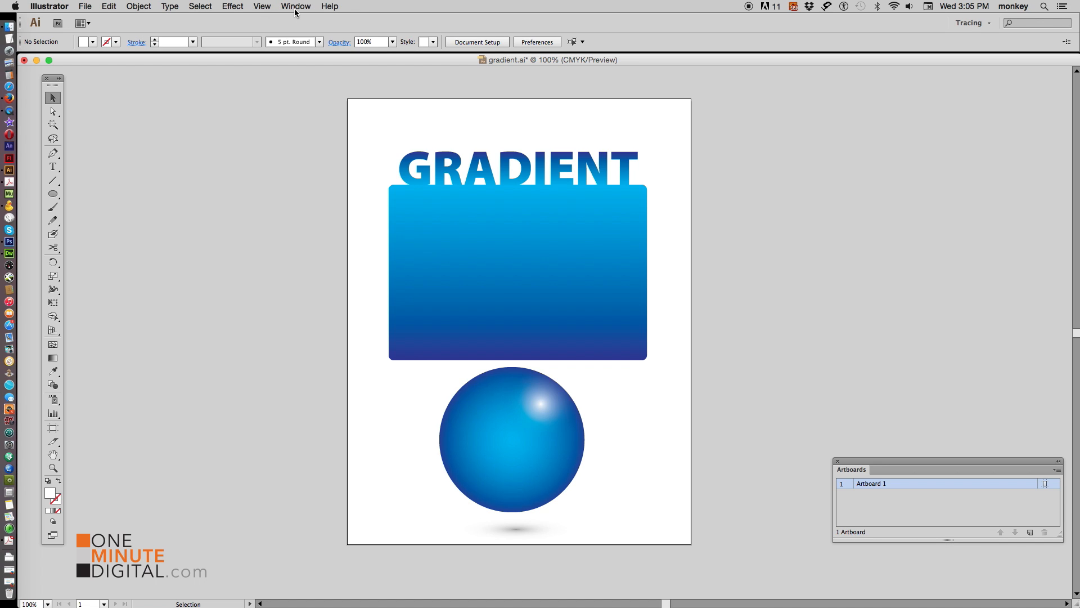
Add a second artboard and draw a rounded rectangle about 6.74 × 4.78 in on it
{"action": "left_click", "coordinate": [1031, 532]}
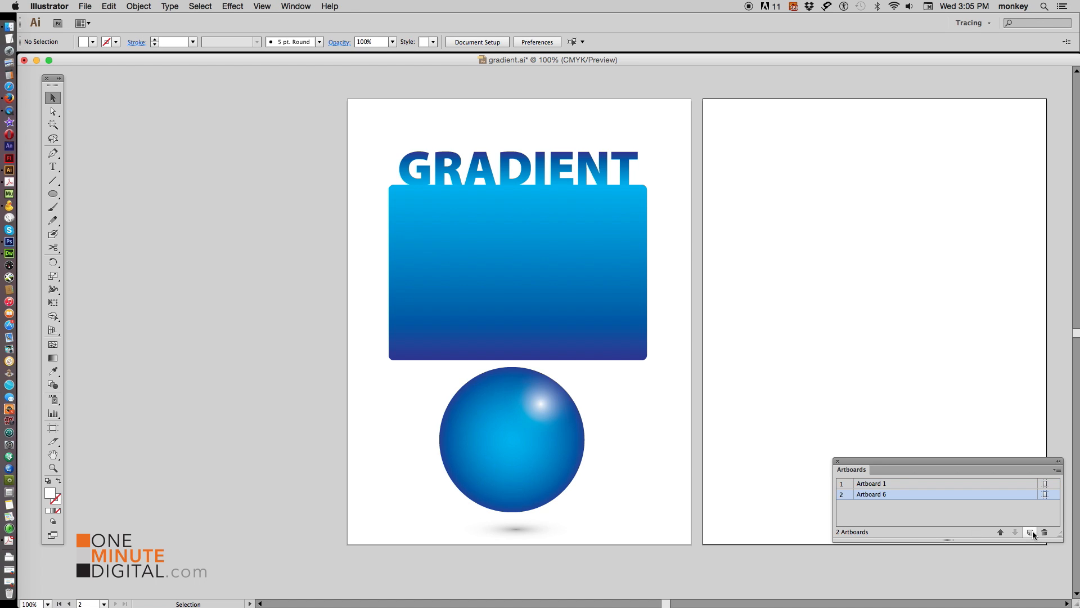
{"action": "scroll", "coordinate": [707, 279], "scroll_direction": "right", "scroll_amount": 10}
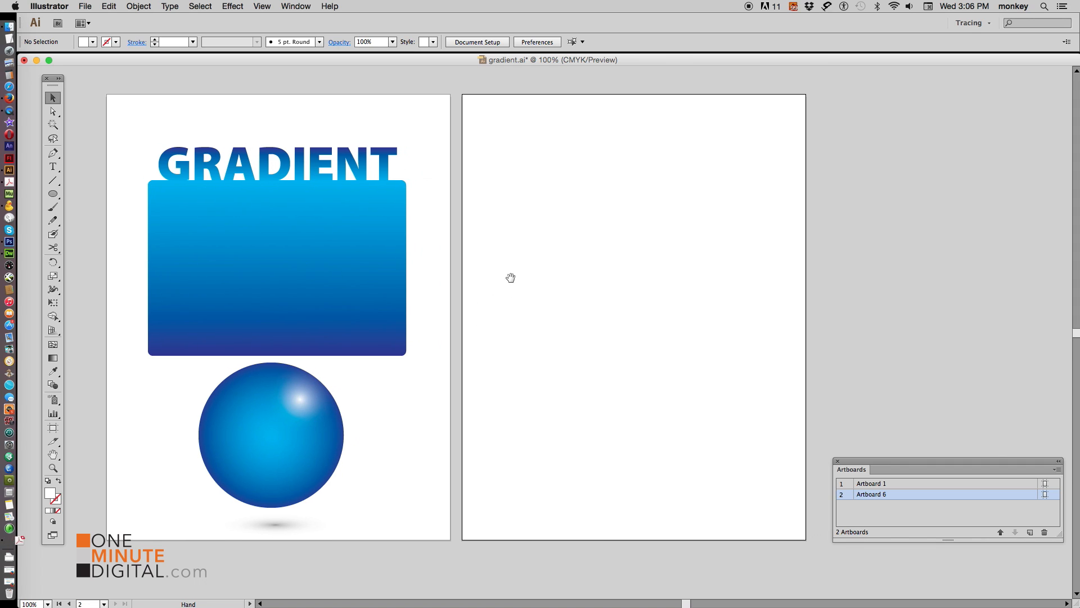
{"action": "left_click_drag", "start_coordinate": [53, 194], "coordinate": [130, 208]}
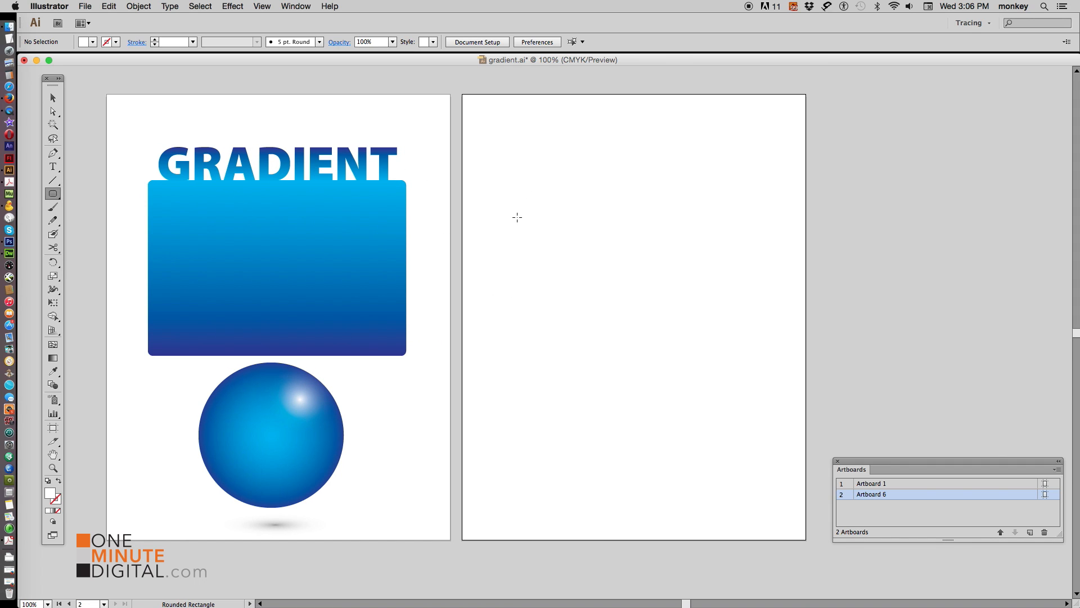
{"action": "left_click_drag", "start_coordinate": [498, 156], "coordinate": [771, 350]}
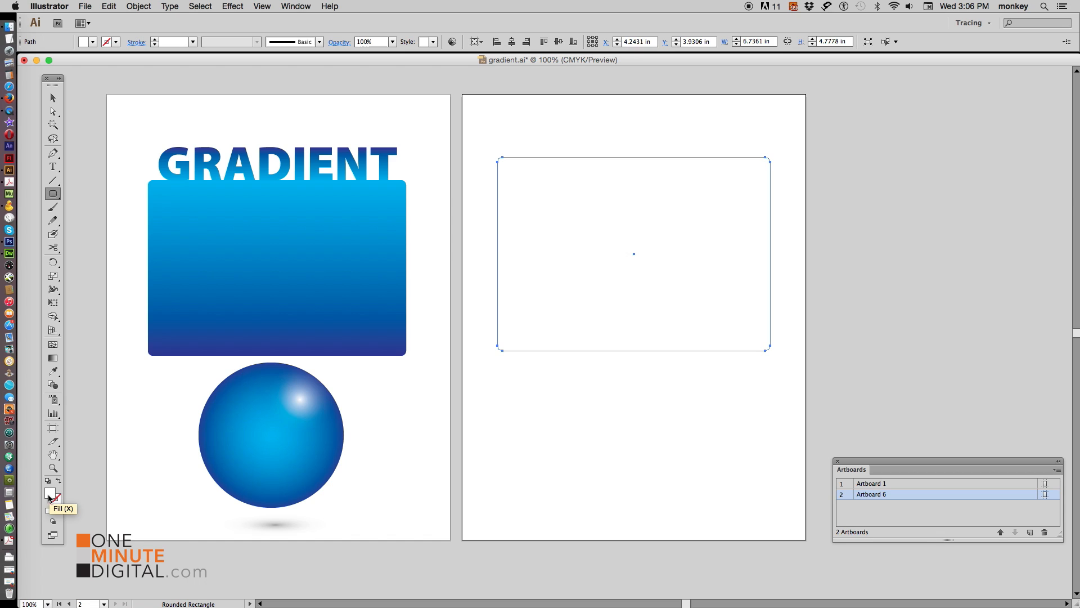
Open the Gradient panel and fill the rounded rectangle with the White, Black gradient preset
{"action": "double_click", "coordinate": [54, 359]}
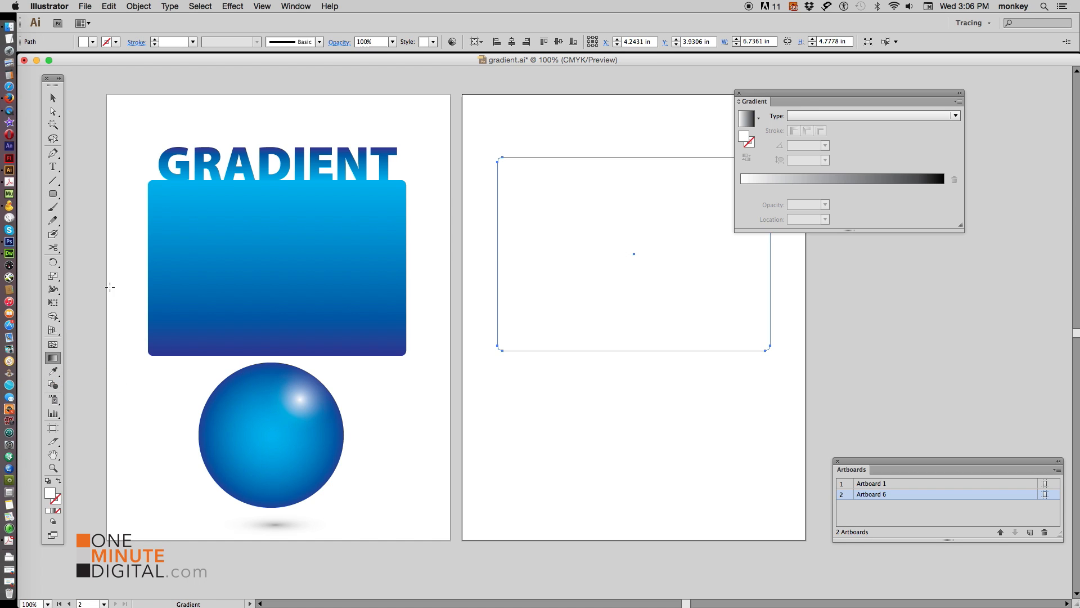
{"action": "left_click_drag", "start_coordinate": [781, 101], "coordinate": [858, 104]}
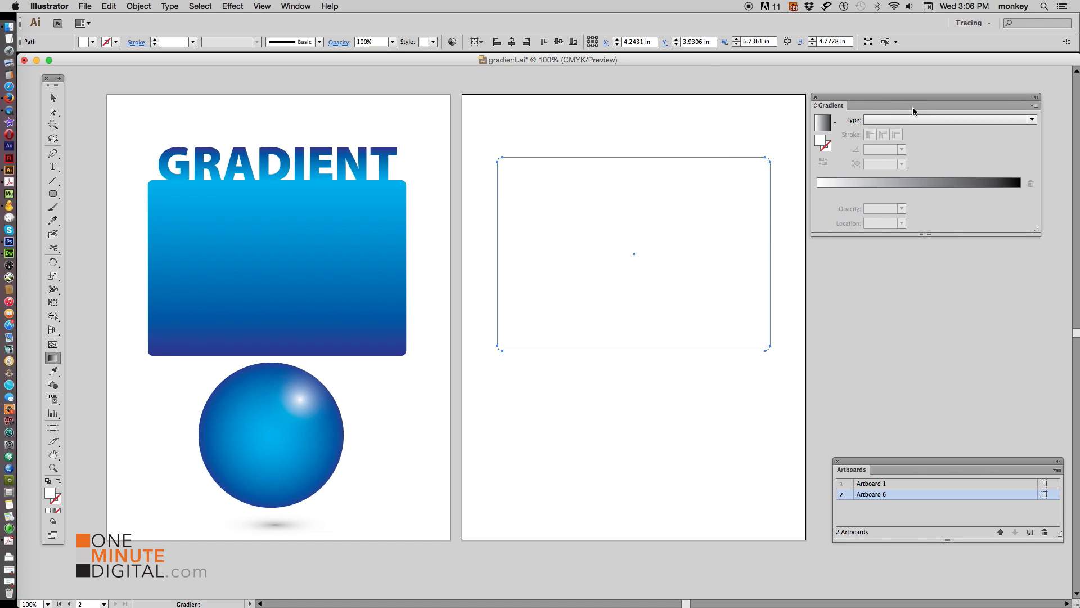
{"action": "left_click", "coordinate": [835, 123]}
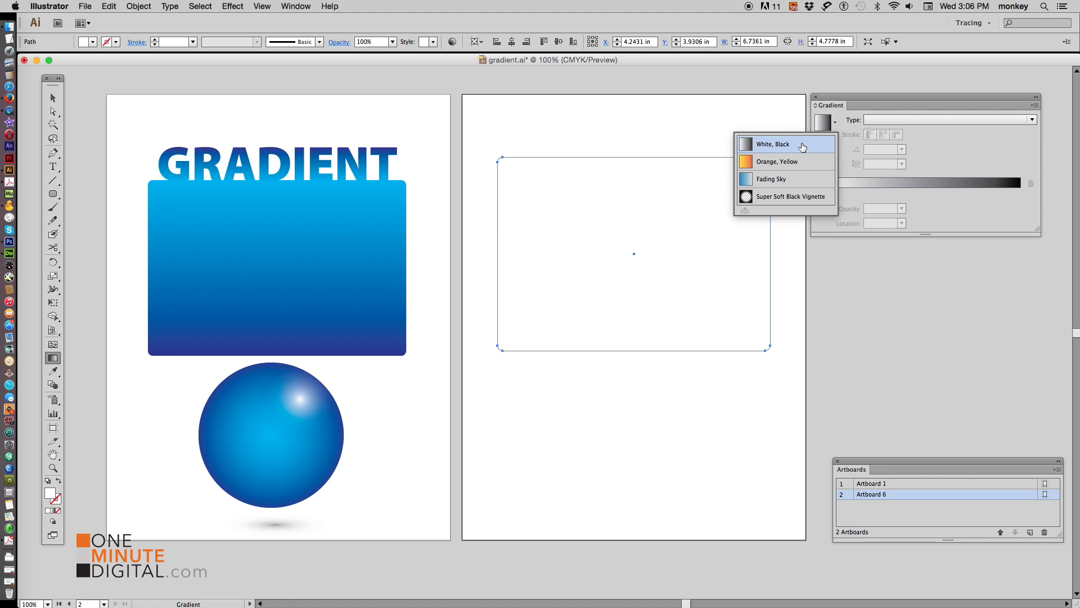
{"action": "left_click", "coordinate": [802, 143]}
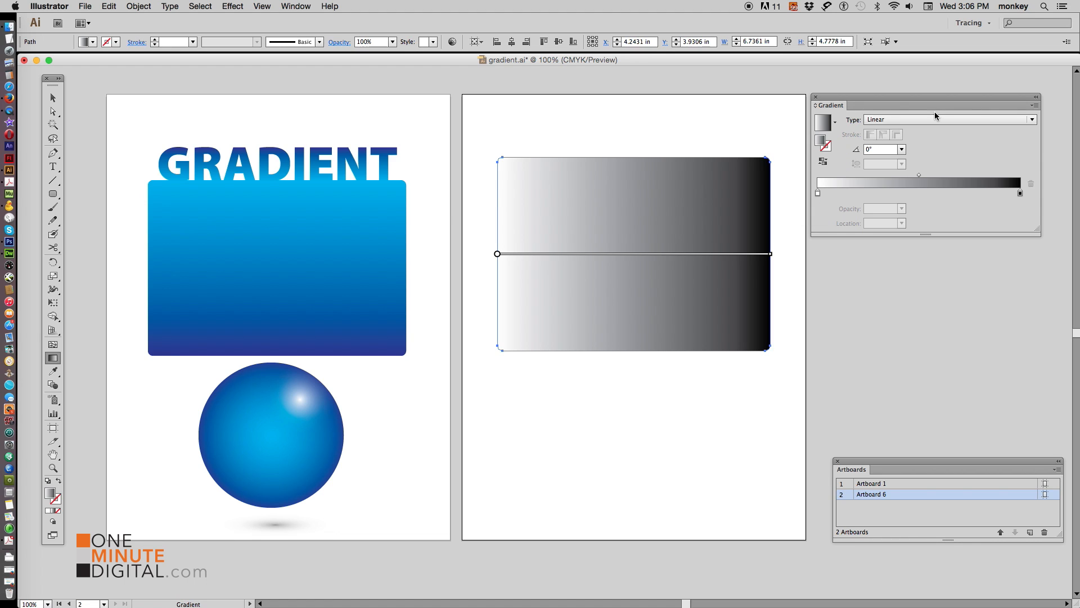
{"action": "left_click", "coordinate": [836, 122]}
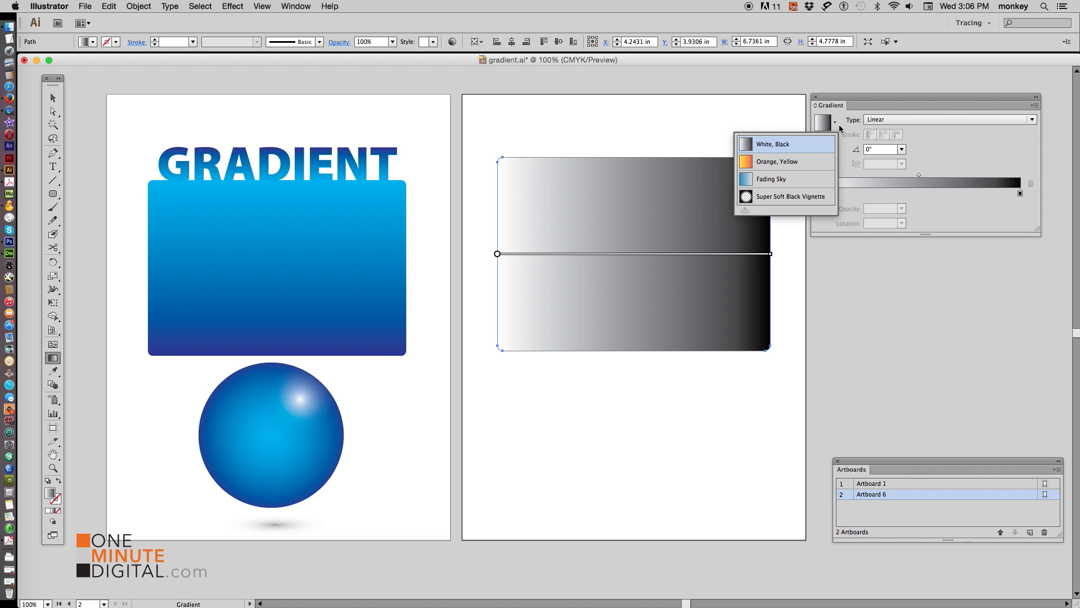
{"action": "left_click", "coordinate": [842, 115]}
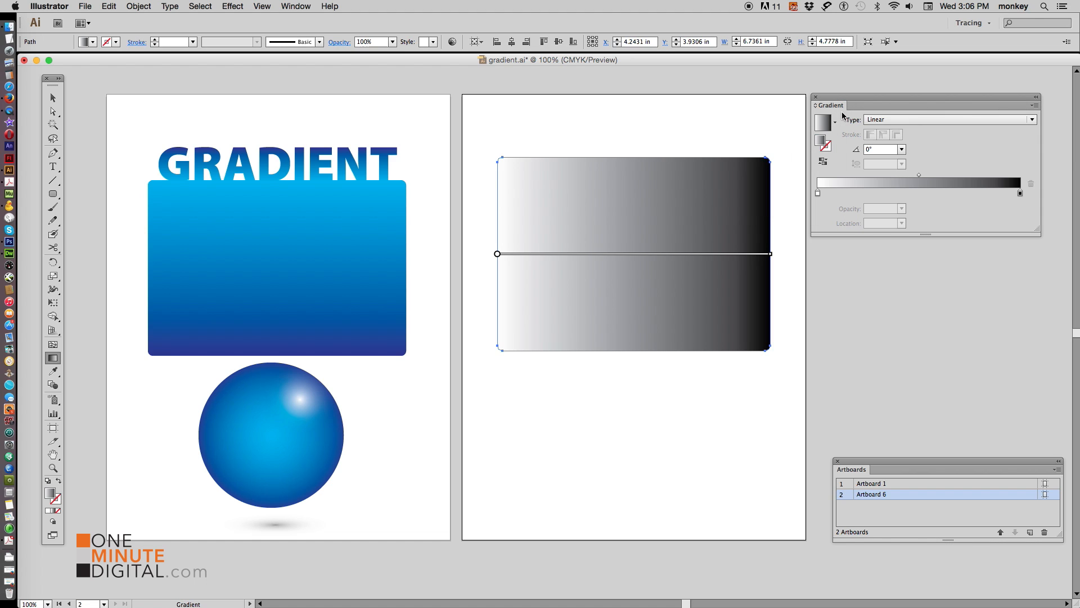
Move the gradient rectangle so it overlaps the blue rectangle on the first artboard
{"action": "mouse_move", "coordinate": [537, 261]}
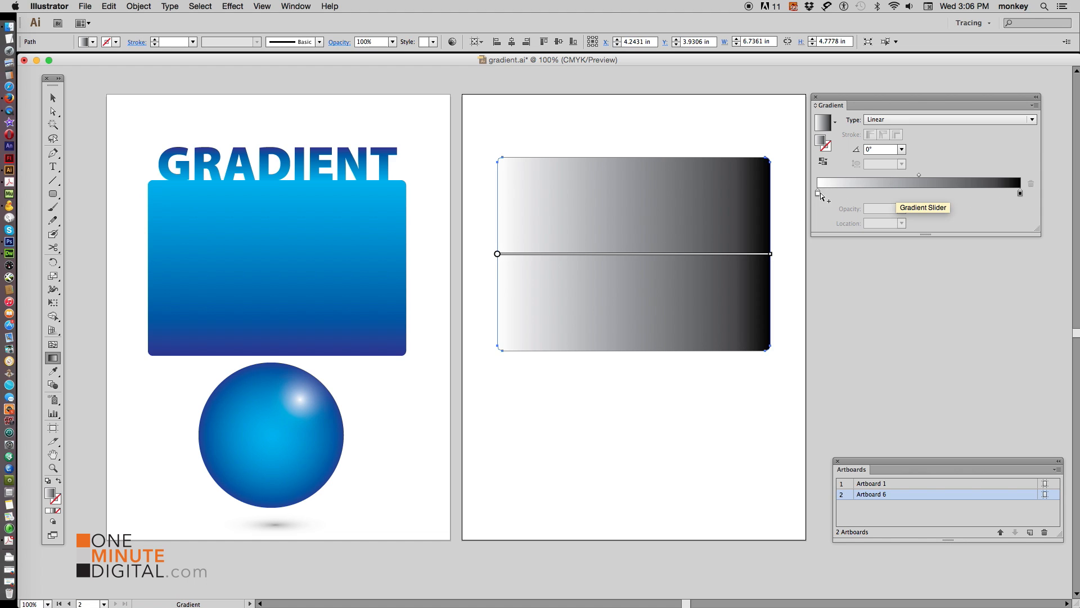
{"action": "mouse_move", "coordinate": [742, 257]}
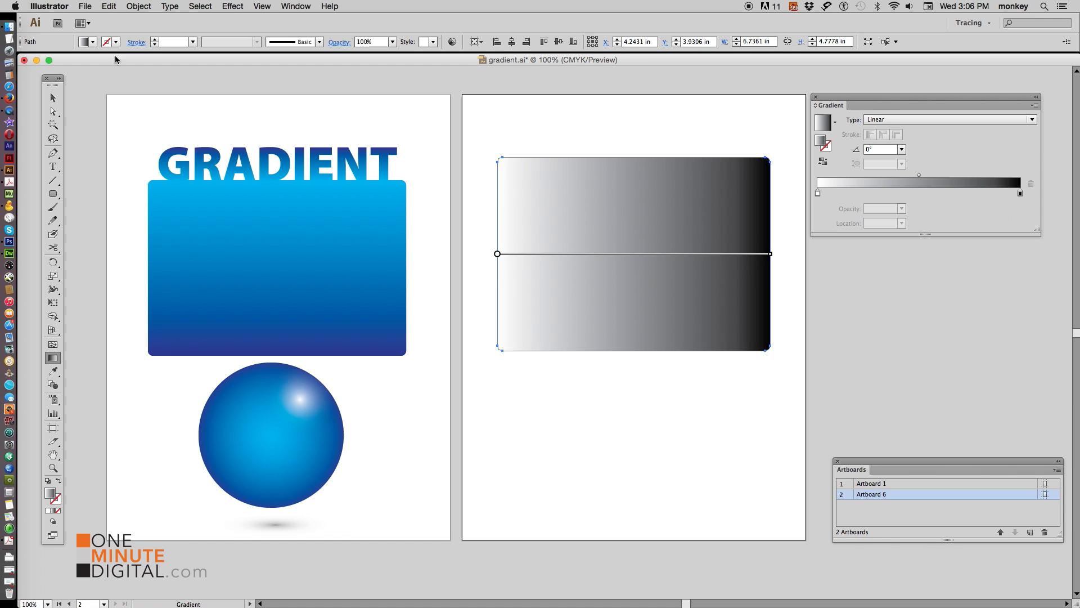
{"action": "left_click", "coordinate": [55, 98]}
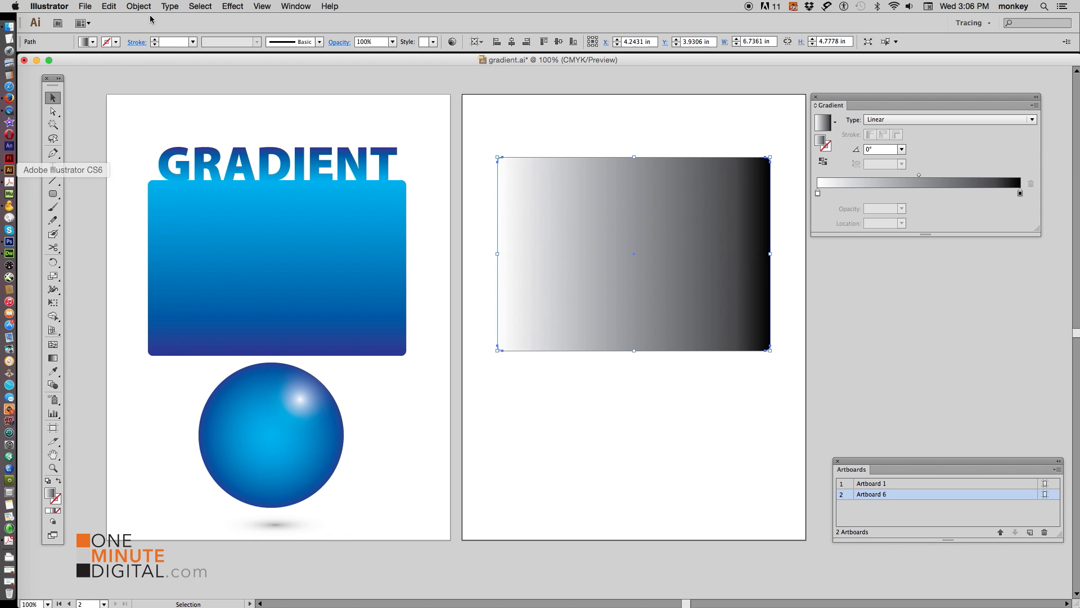
{"action": "left_click", "coordinate": [702, 153]}
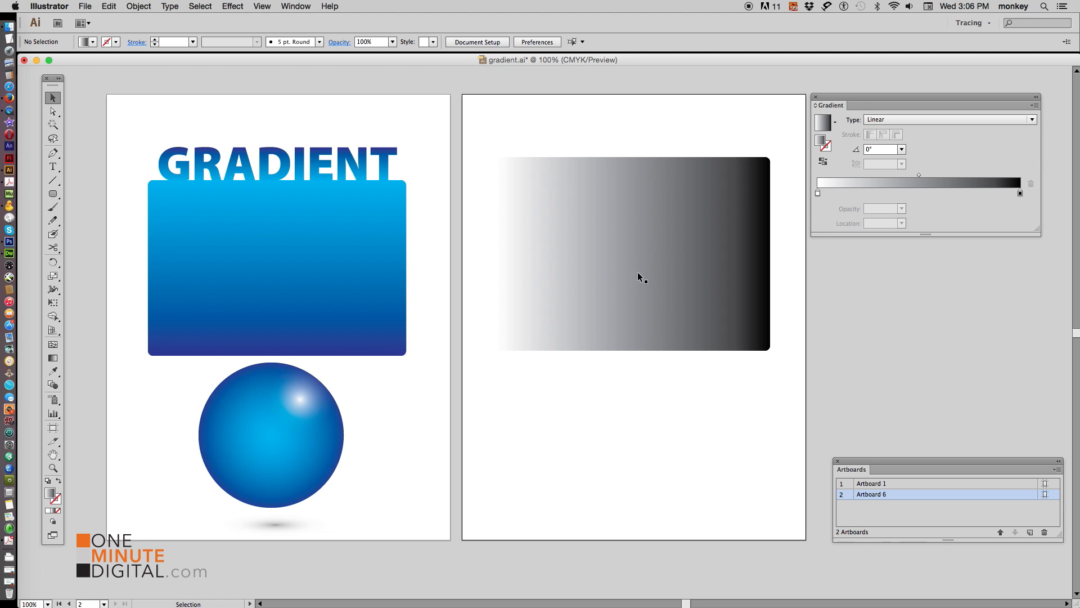
{"action": "left_click_drag", "start_coordinate": [647, 300], "coordinate": [364, 290]}
{"action": "left_click_drag", "start_coordinate": [321, 226], "coordinate": [657, 298]}
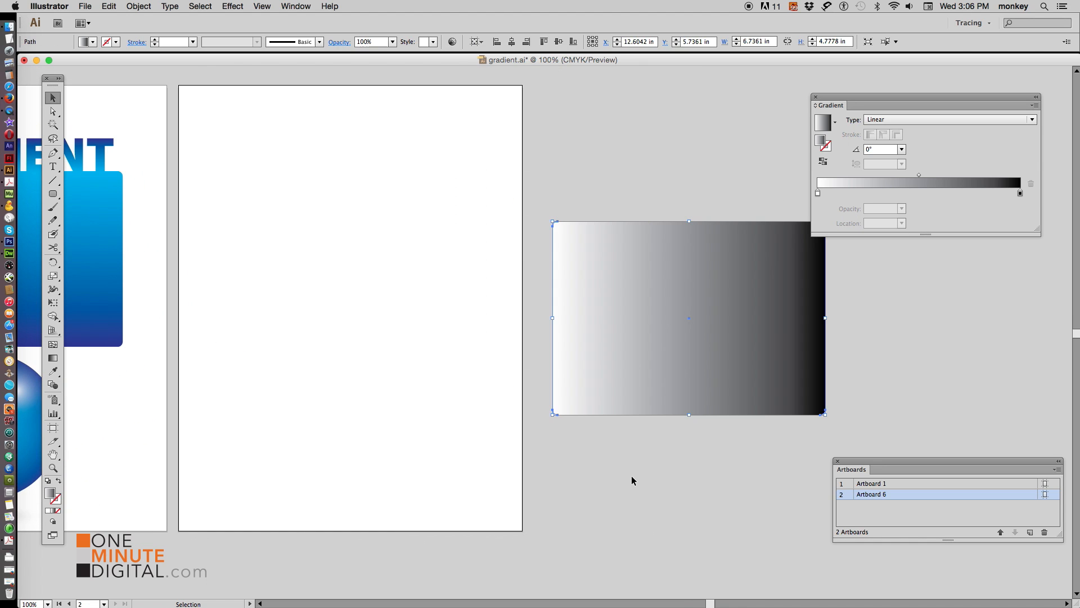
{"action": "left_click", "coordinate": [632, 480]}
{"action": "left_click_drag", "start_coordinate": [404, 285], "coordinate": [708, 316]}
{"action": "left_click_drag", "start_coordinate": [957, 309], "coordinate": [470, 301]}
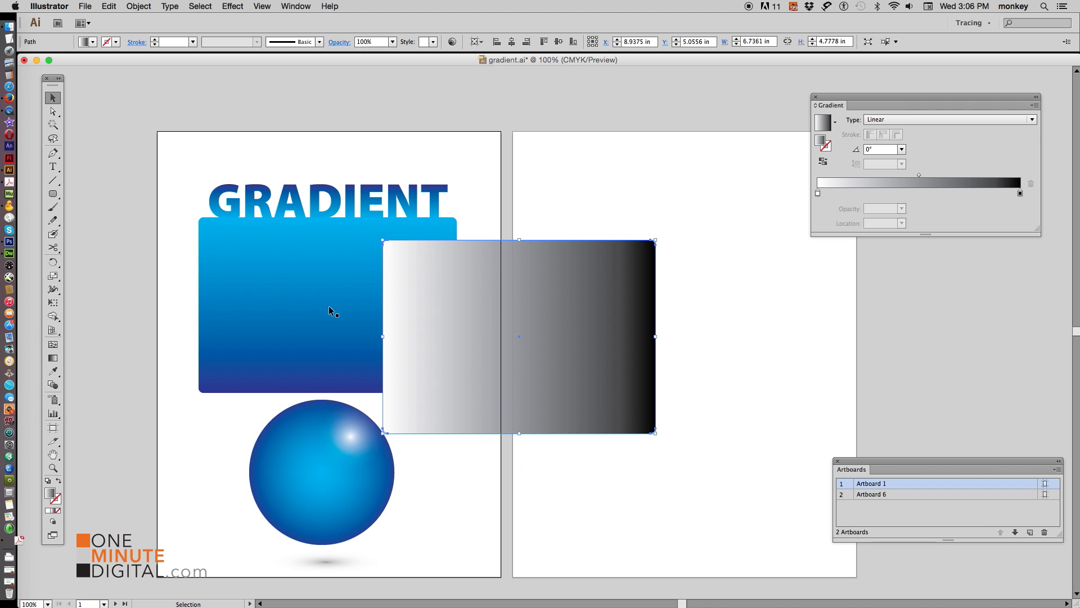
{"action": "left_click", "coordinate": [231, 411]}
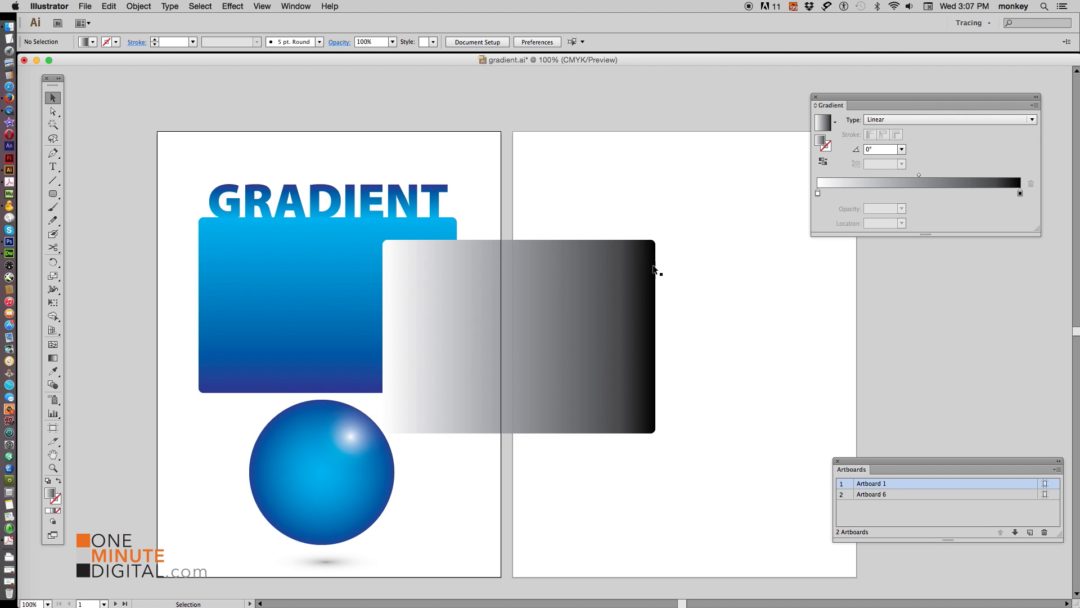
Set the left gradient stop's opacity to 0% and slide the rectangle over the blue rectangle
{"action": "left_click", "coordinate": [609, 308]}
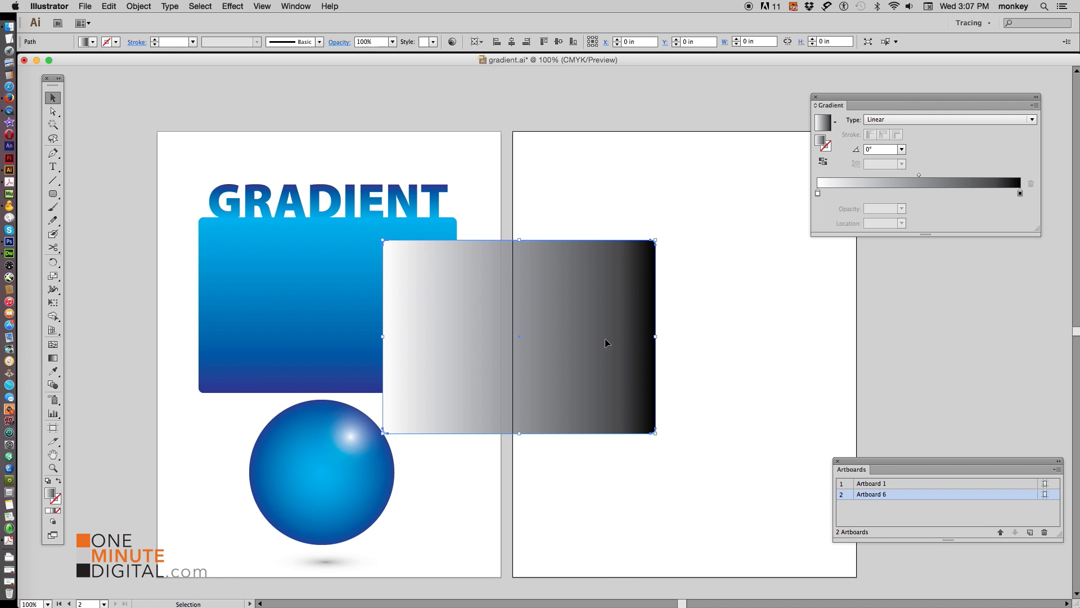
{"action": "double_click", "coordinate": [817, 195]}
{"action": "left_click", "coordinate": [946, 214]}
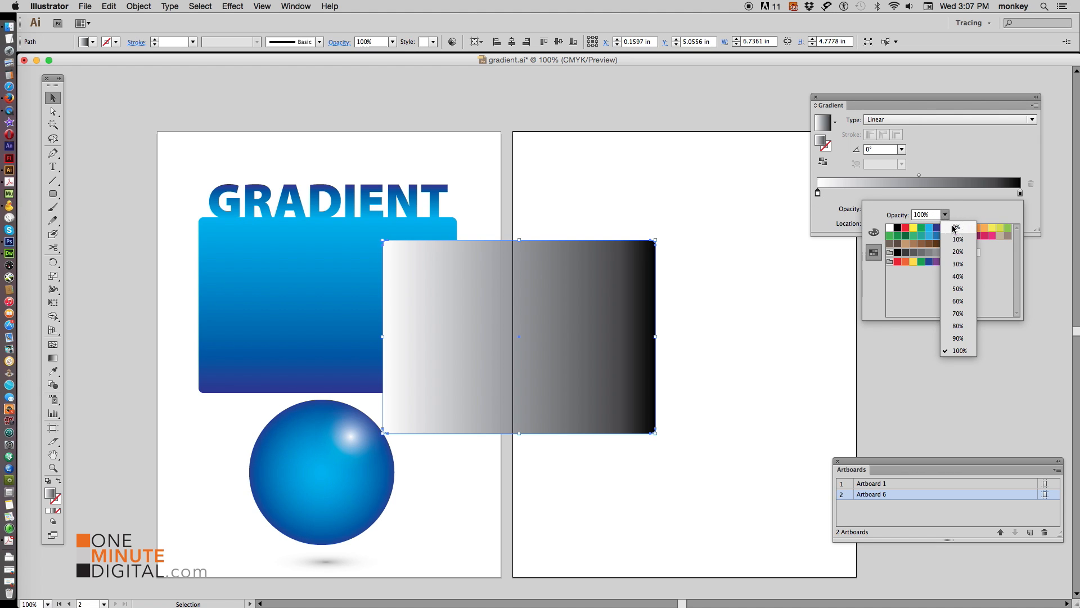
{"action": "left_click", "coordinate": [955, 227]}
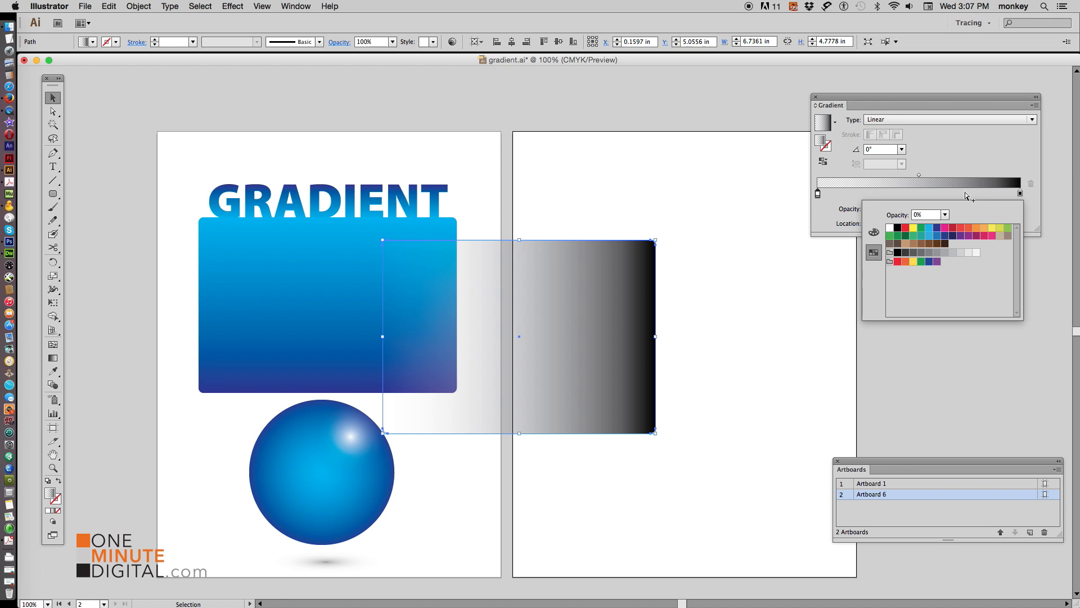
{"action": "left_click", "coordinate": [683, 248]}
{"action": "left_click", "coordinate": [710, 258]}
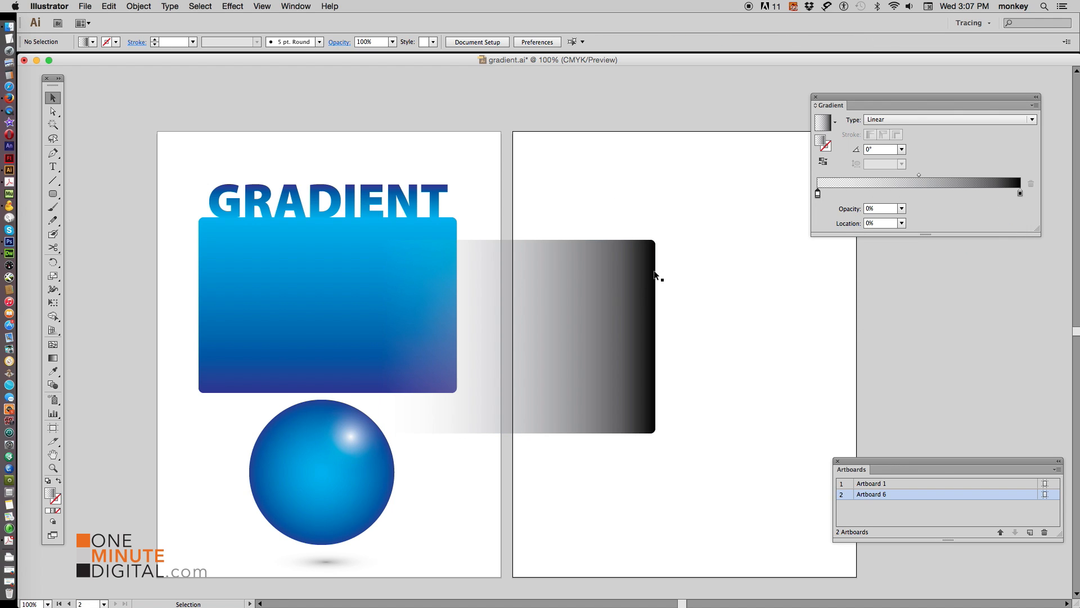
{"action": "left_click_drag", "start_coordinate": [616, 313], "coordinate": [465, 310]}
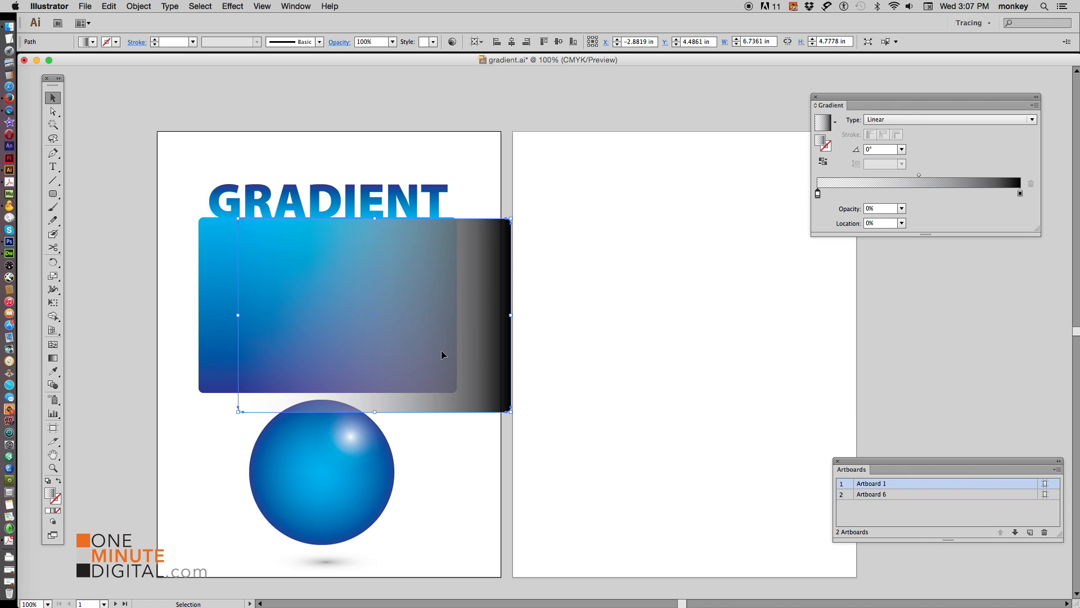
{"action": "left_click", "coordinate": [187, 524]}
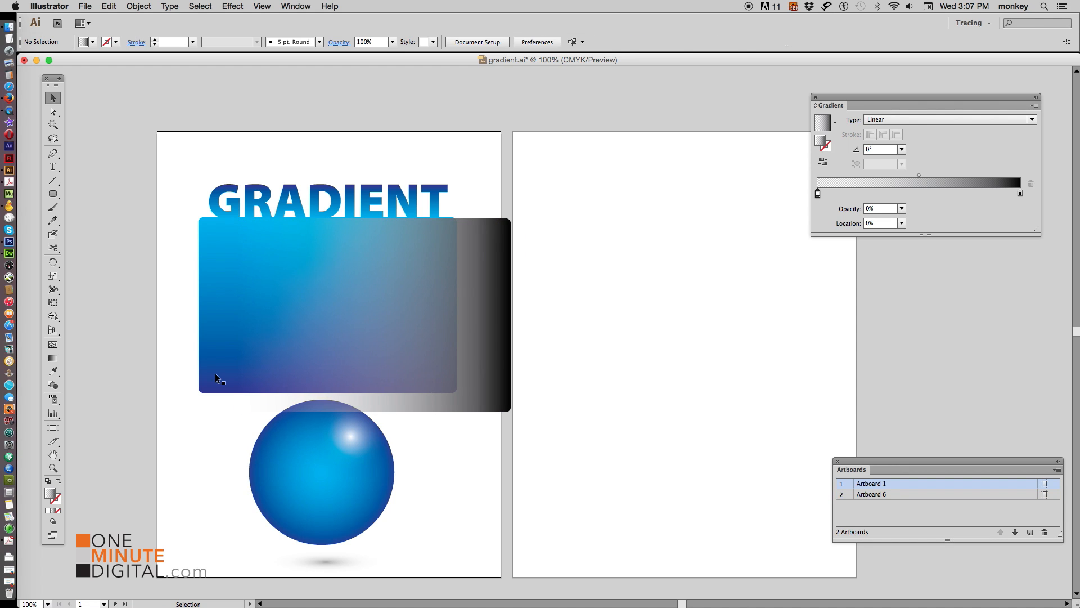
Move the rectangle back onto the second artboard and set the left stop's opacity to 100%
{"action": "left_click_drag", "start_coordinate": [493, 318], "coordinate": [803, 309]}
{"action": "left_click", "coordinate": [819, 194]}
{"action": "left_click_drag", "start_coordinate": [820, 197], "coordinate": [817, 194]}
{"action": "left_click", "coordinate": [902, 209]}
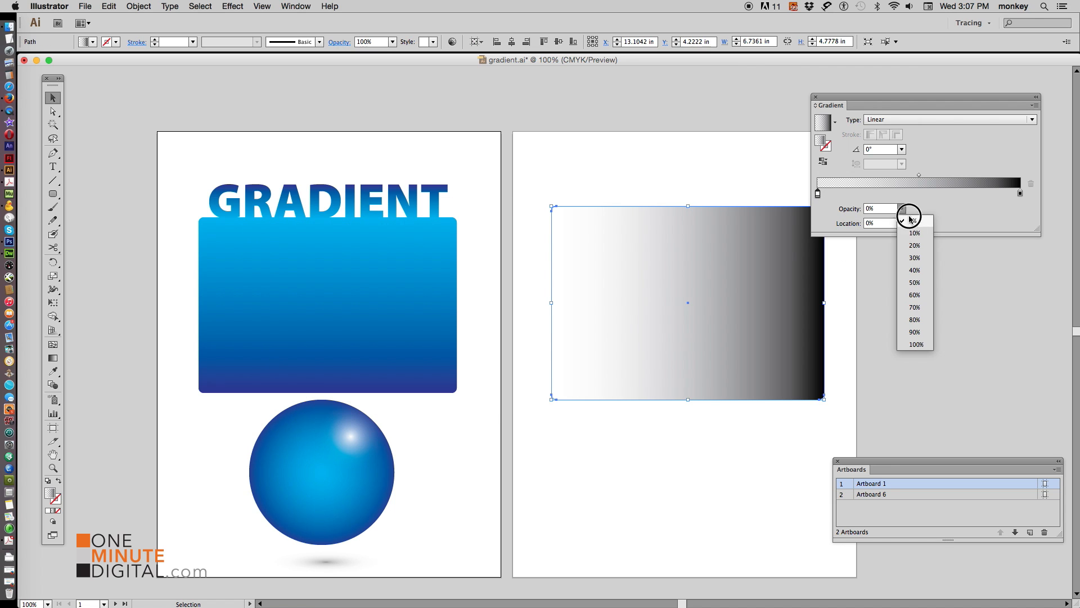
{"action": "left_click", "coordinate": [915, 345]}
{"action": "left_click", "coordinate": [890, 367]}
Set the left gradient stop's color to the cyan swatch
{"action": "left_click_drag", "start_coordinate": [608, 282], "coordinate": [506, 229]}
{"action": "left_click_drag", "start_coordinate": [643, 248], "coordinate": [643, 243]}
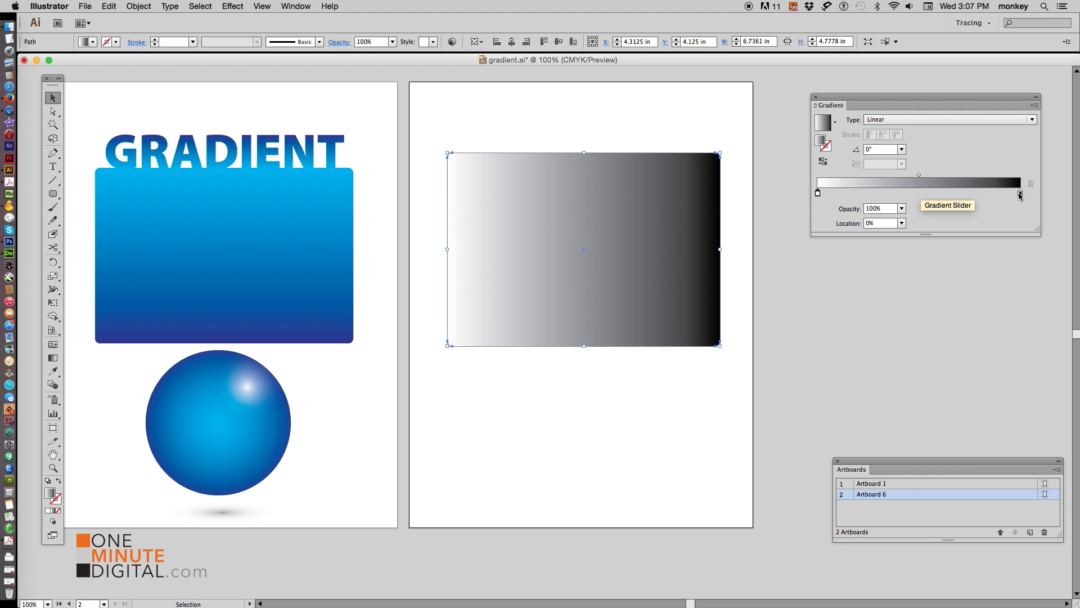
{"action": "double_click", "coordinate": [819, 193]}
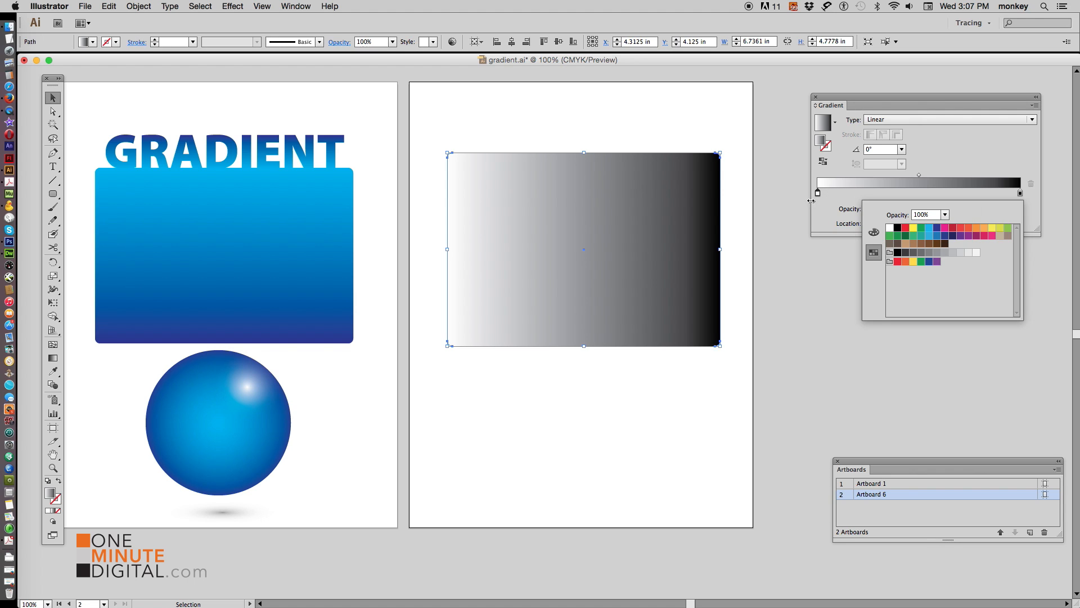
{"action": "left_click", "coordinate": [930, 227]}
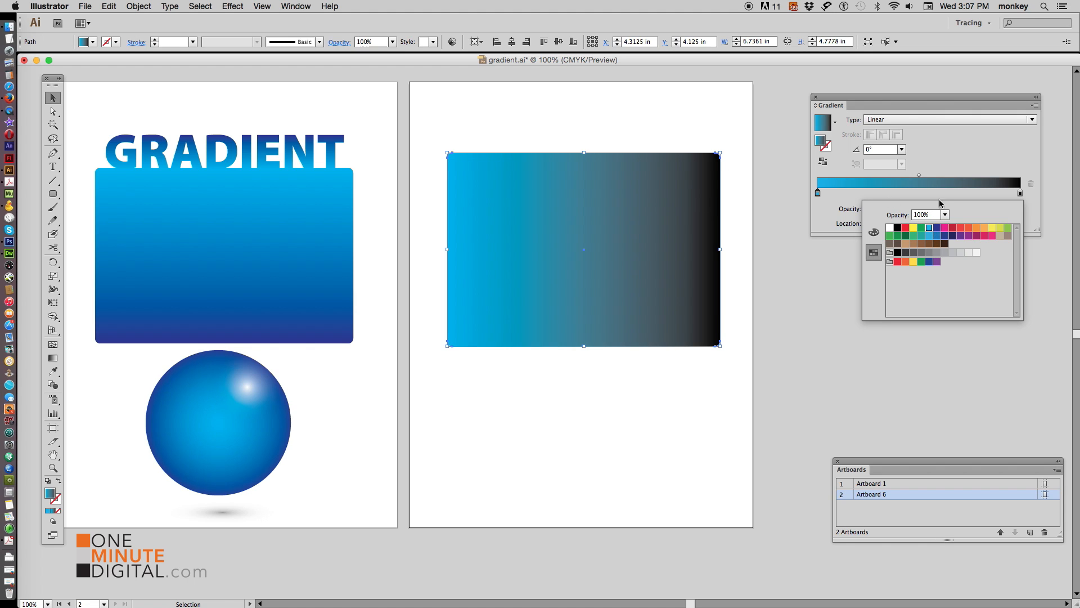
Set the right gradient stop's color to the dark blue swatch
{"action": "double_click", "coordinate": [1020, 194]}
{"action": "left_click", "coordinate": [937, 229]}
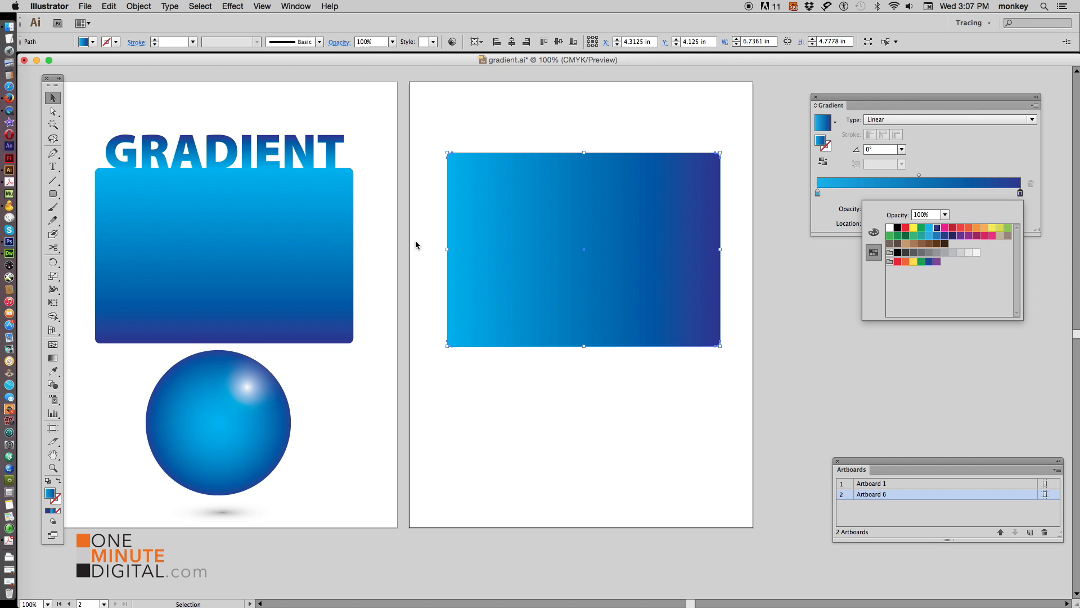
{"action": "left_click", "coordinate": [823, 228]}
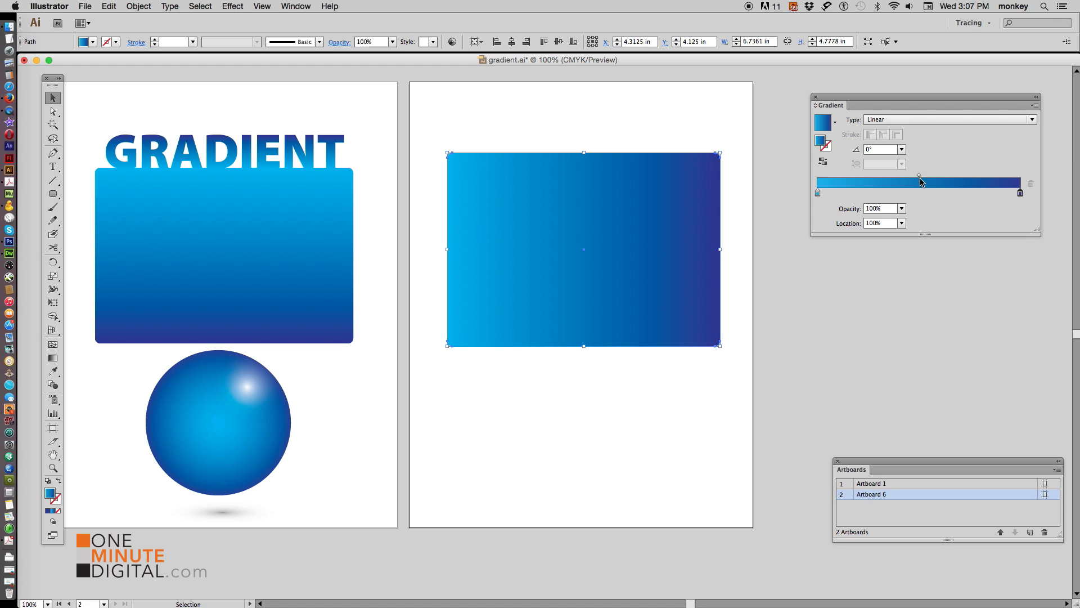
Move the gradient midpoint to about 41.35% location
{"action": "mouse_move", "coordinate": [920, 175]}
{"action": "left_mouse_down"}
{"action": "mouse_move", "coordinate": [982, 178]}
{"action": "mouse_move", "coordinate": [861, 176]}
{"action": "mouse_move", "coordinate": [901, 175]}
{"action": "left_mouse_up"}
{"action": "left_click", "coordinate": [755, 213]}
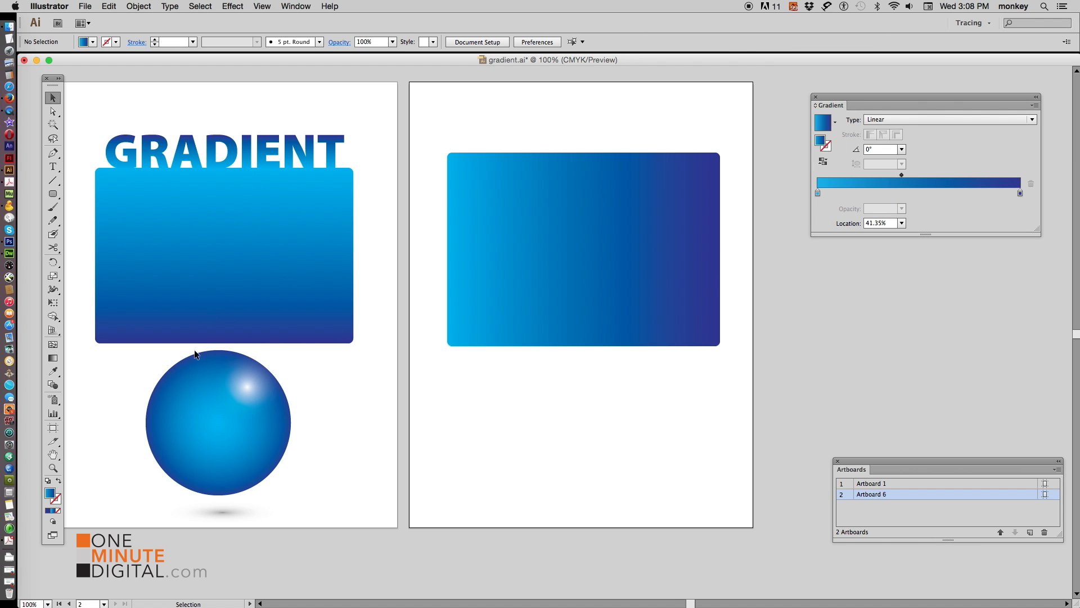
{"action": "left_click", "coordinate": [663, 198]}
Toggle Reverse Gradient on the rectangle several times, ending with cyan on the left
{"action": "left_click", "coordinate": [824, 163]}
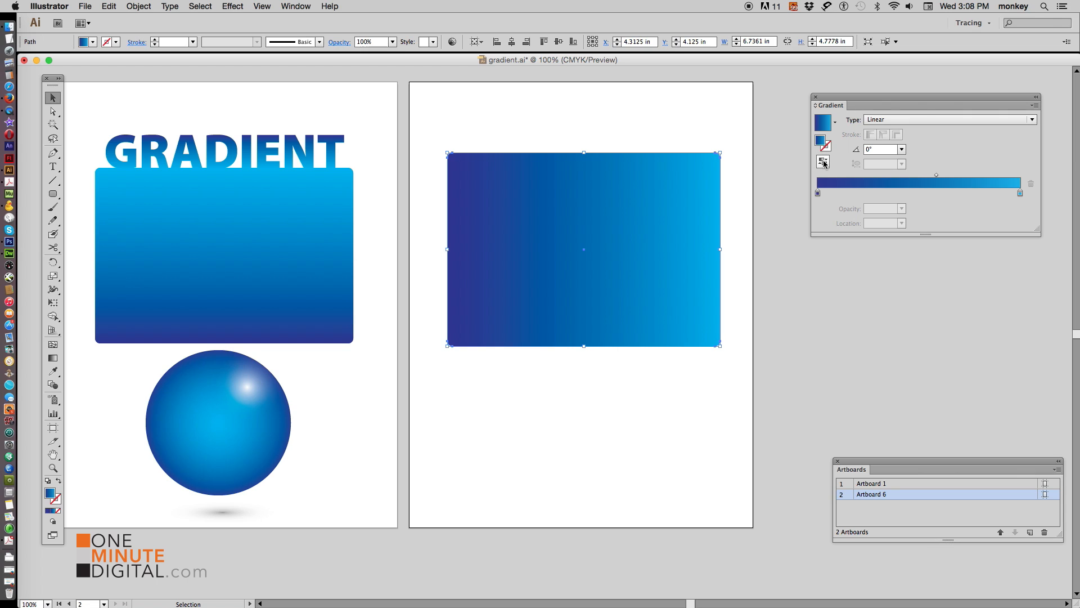
{"action": "left_click", "coordinate": [825, 163]}
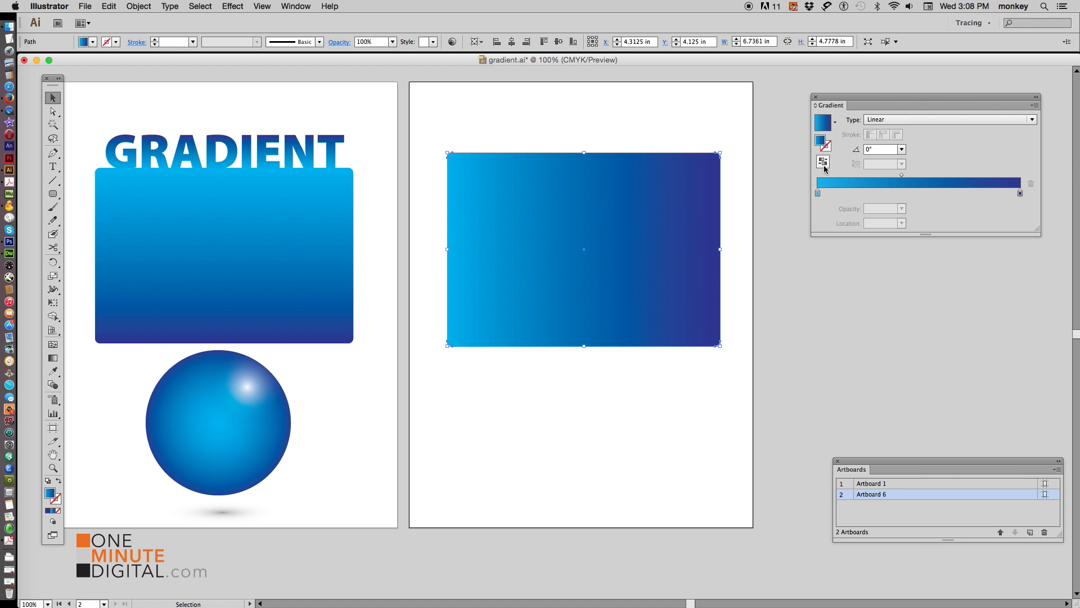
{"action": "left_click", "coordinate": [825, 164]}
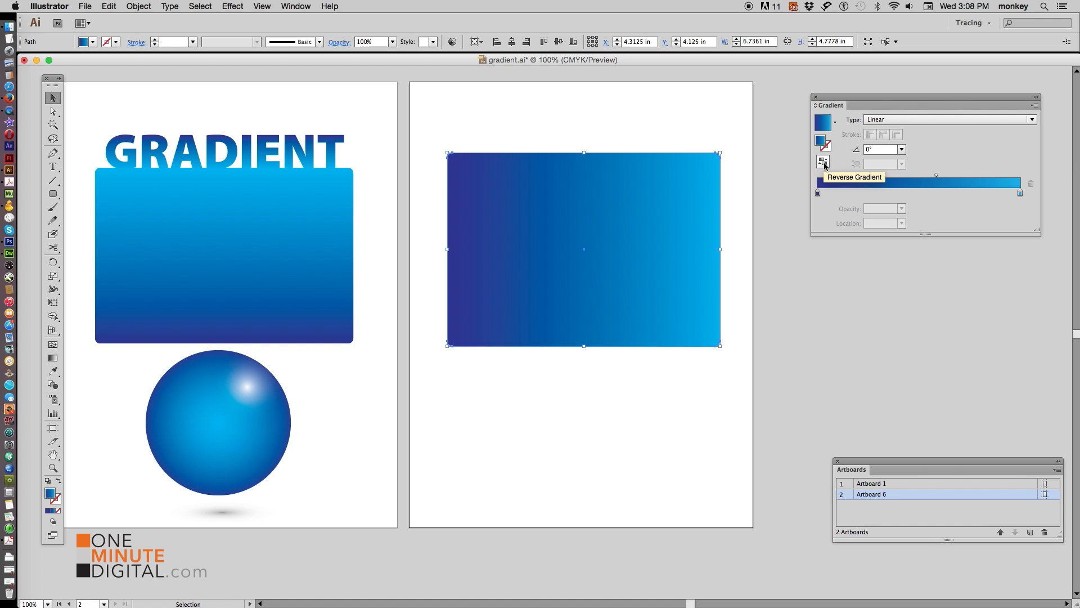
{"action": "left_click", "coordinate": [824, 163]}
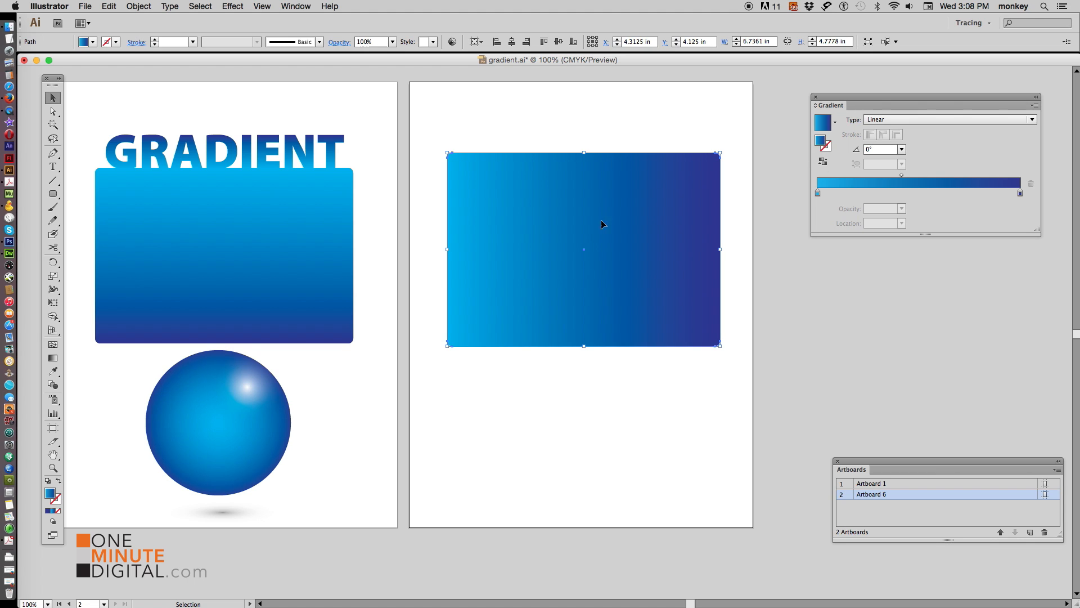
Set the rectangle's gradient angle to -90°, briefly trying 60° before returning to -90°
{"action": "left_click", "coordinate": [902, 149]}
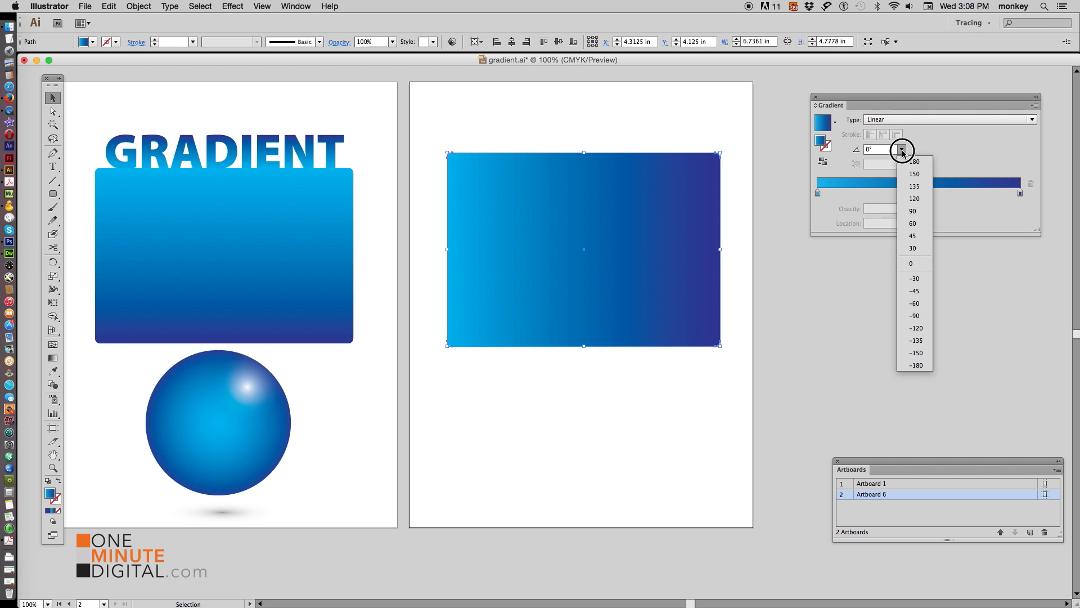
{"action": "left_click", "coordinate": [921, 316]}
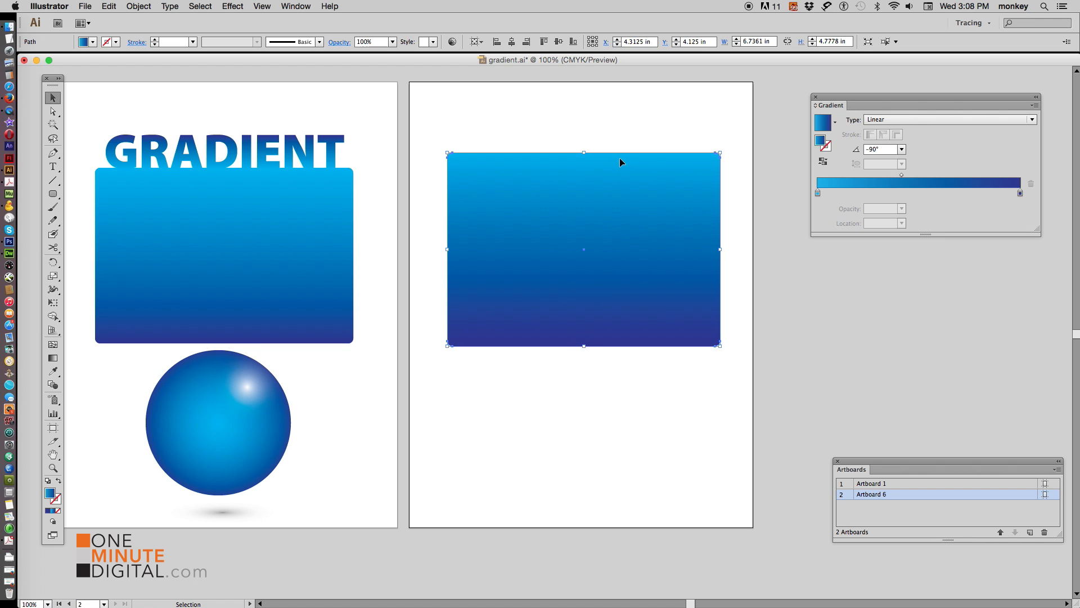
{"action": "key", "text": "super+shift+a"}
{"action": "left_click", "coordinate": [613, 174]}
{"action": "left_click", "coordinate": [901, 149]}
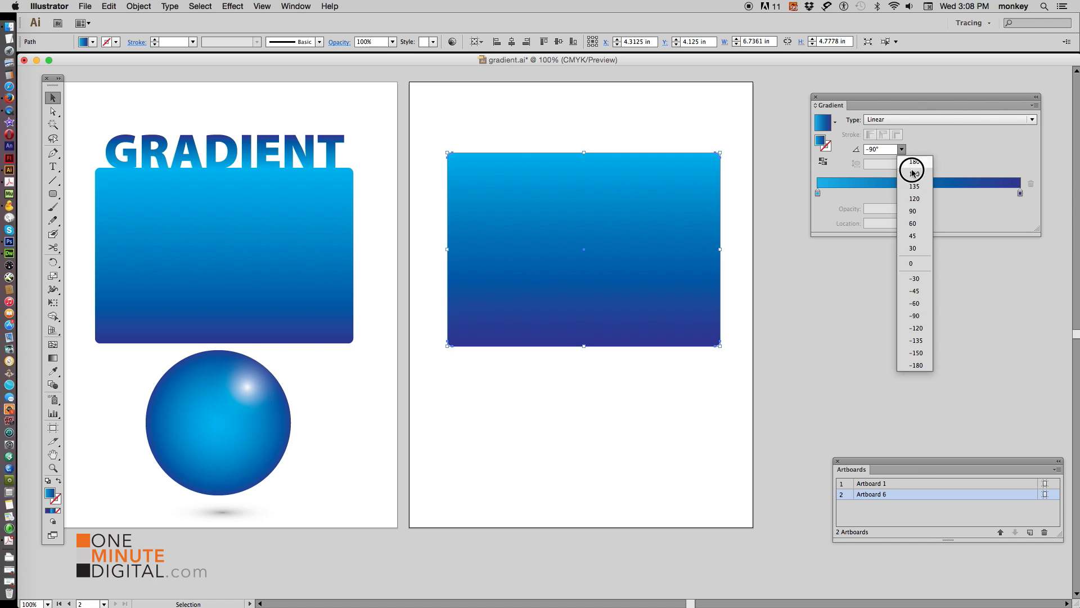
{"action": "left_click", "coordinate": [914, 223]}
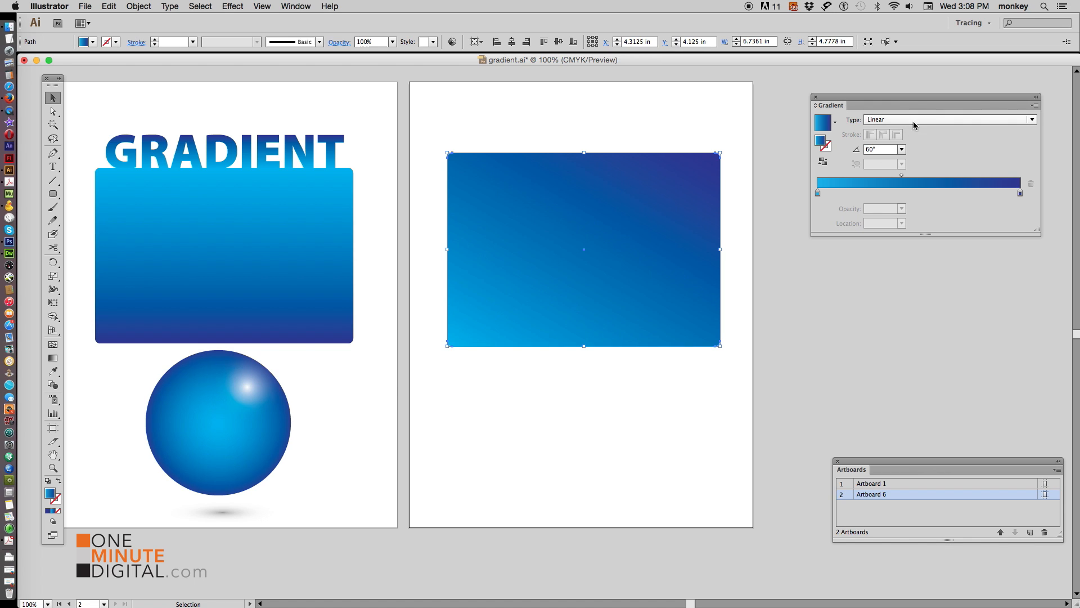
{"action": "left_click", "coordinate": [898, 149]}
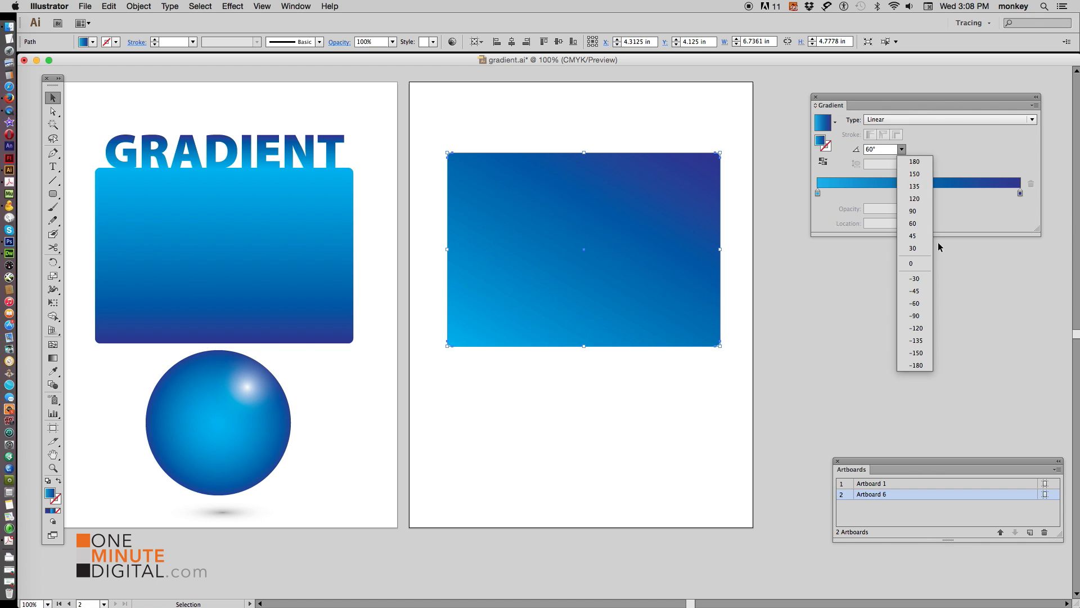
{"action": "left_click", "coordinate": [918, 315]}
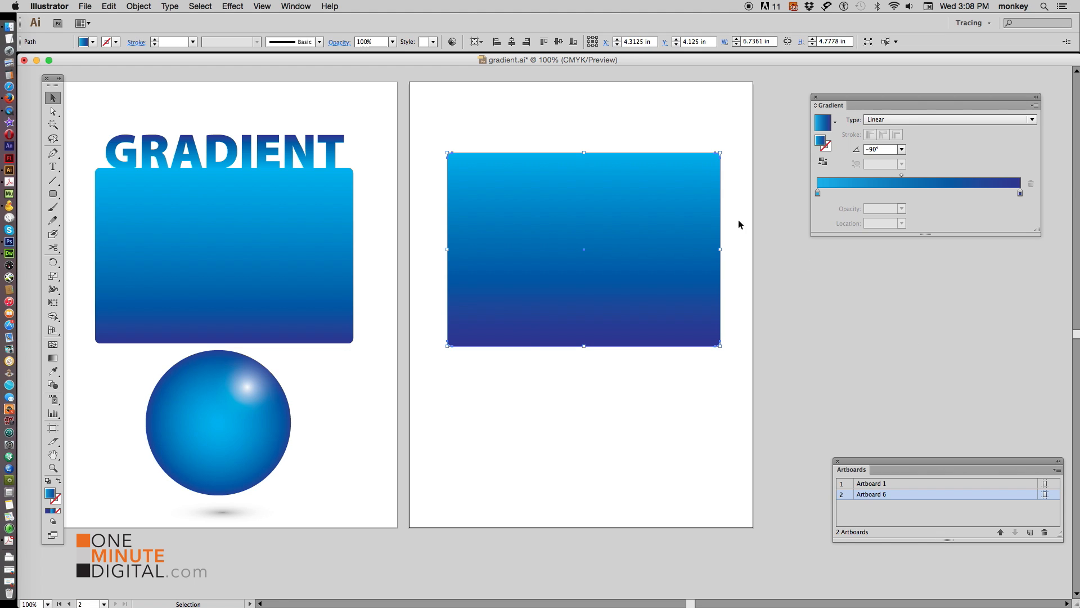
Move the gradient rectangle slightly down on the artboard
{"action": "left_click", "coordinate": [484, 408]}
{"action": "left_click", "coordinate": [615, 211]}
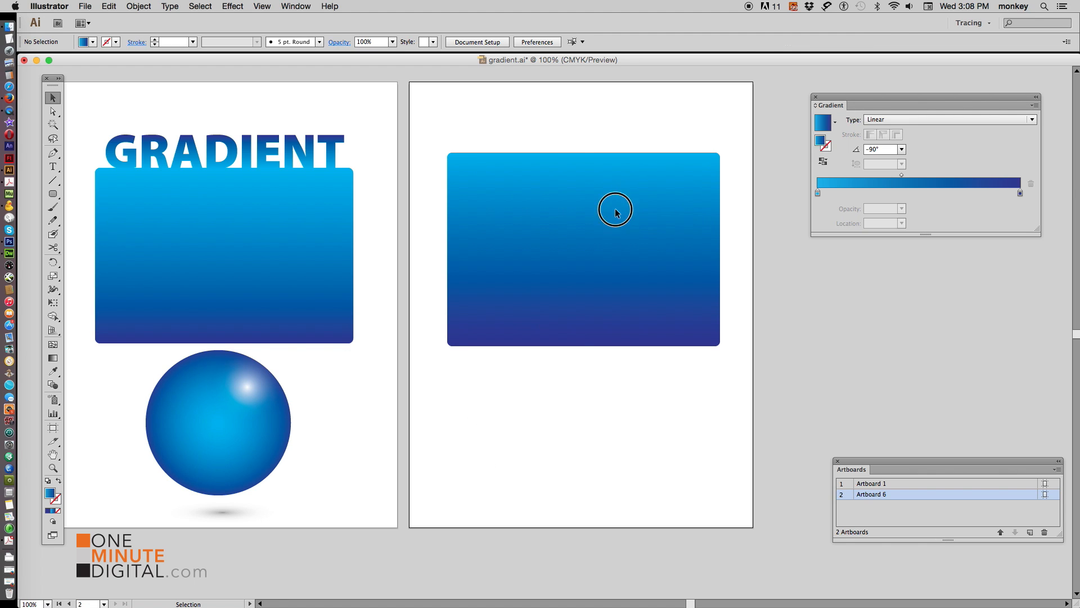
{"action": "left_click_drag", "start_coordinate": [585, 152], "coordinate": [584, 174]}
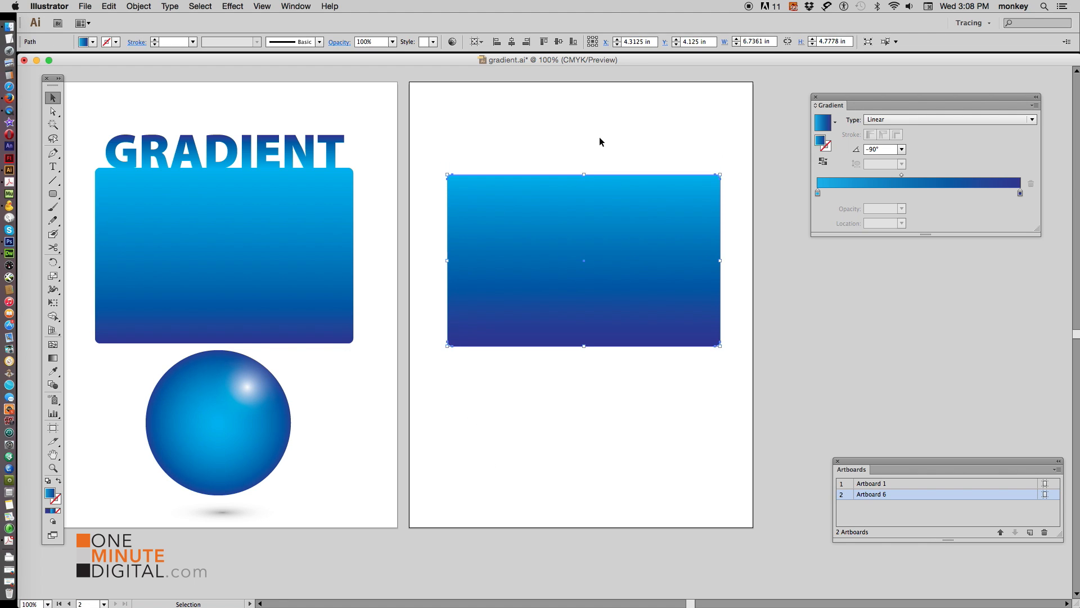
Add the text GRADIENT above the rectangle with the Type tool
{"action": "left_click", "coordinate": [600, 140]}
{"action": "left_click", "coordinate": [53, 167]}
{"action": "left_click", "coordinate": [464, 131]}
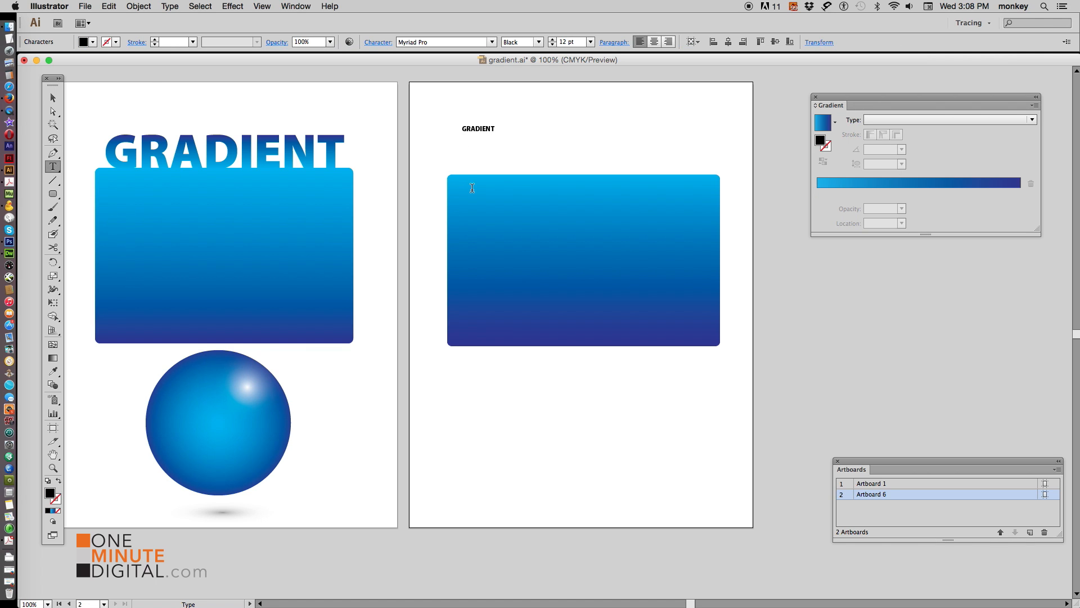
Scale the GRADIENT text up to span the rectangle's width
{"action": "left_click", "coordinate": [52, 98]}
{"action": "left_click_drag", "start_coordinate": [495, 135], "coordinate": [723, 190]}
{"action": "left_click_drag", "start_coordinate": [656, 165], "coordinate": [643, 157]}
Try to sample the rectangle's gradient onto the text with the Eyedropper
{"action": "left_click", "coordinate": [53, 371]}
{"action": "left_click", "coordinate": [507, 236]}
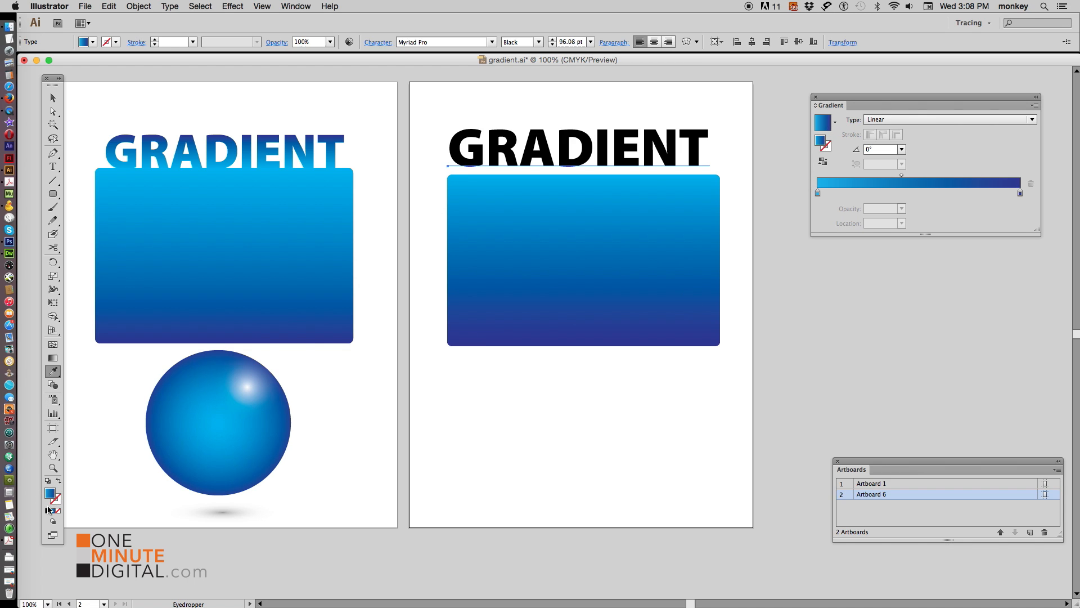
{"action": "left_click", "coordinate": [53, 97]}
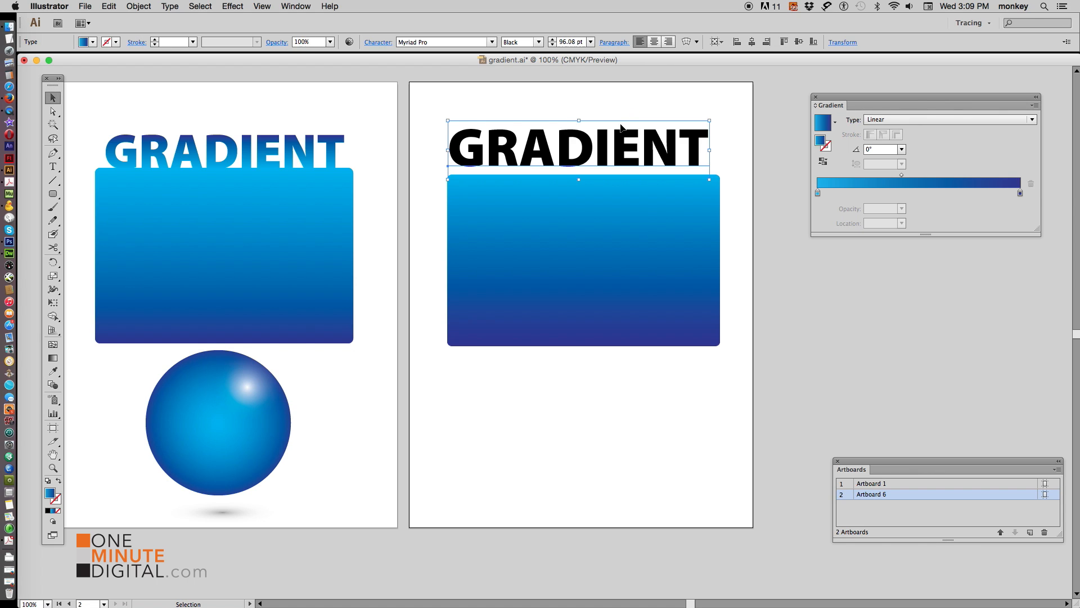
Convert the GRADIENT text to outlines
{"action": "left_click", "coordinate": [170, 6]}
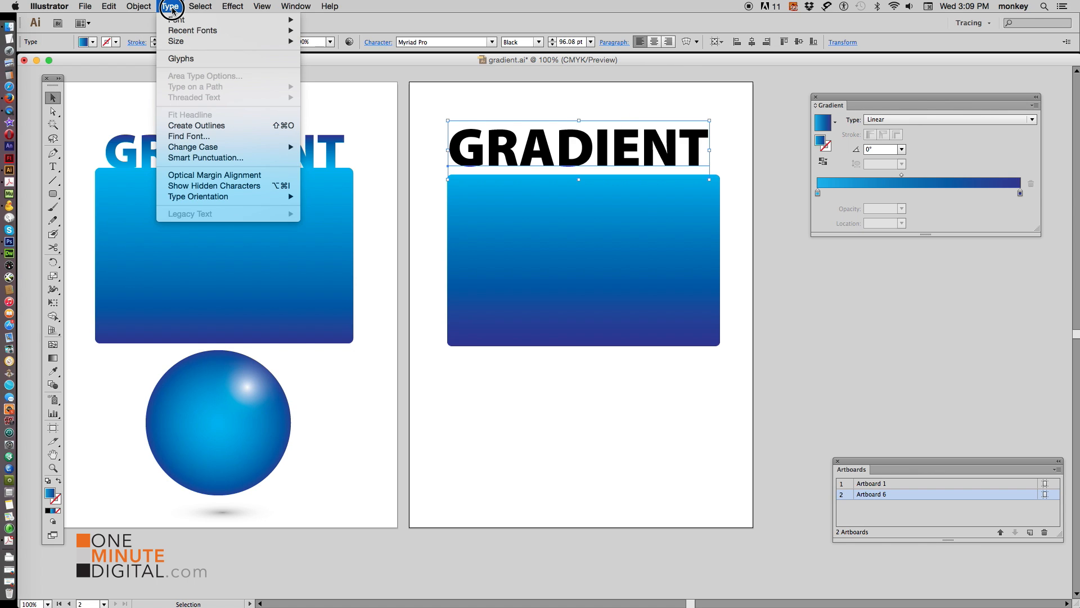
{"action": "left_click", "coordinate": [206, 125]}
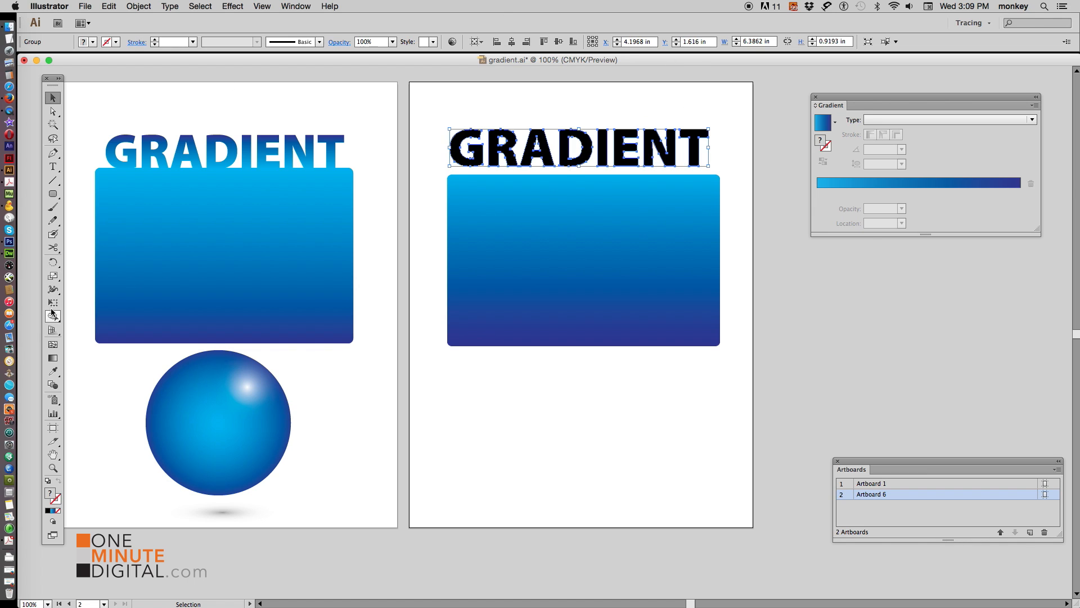
Fill the outlined lettering with the current gradient
{"action": "left_click", "coordinate": [821, 125]}
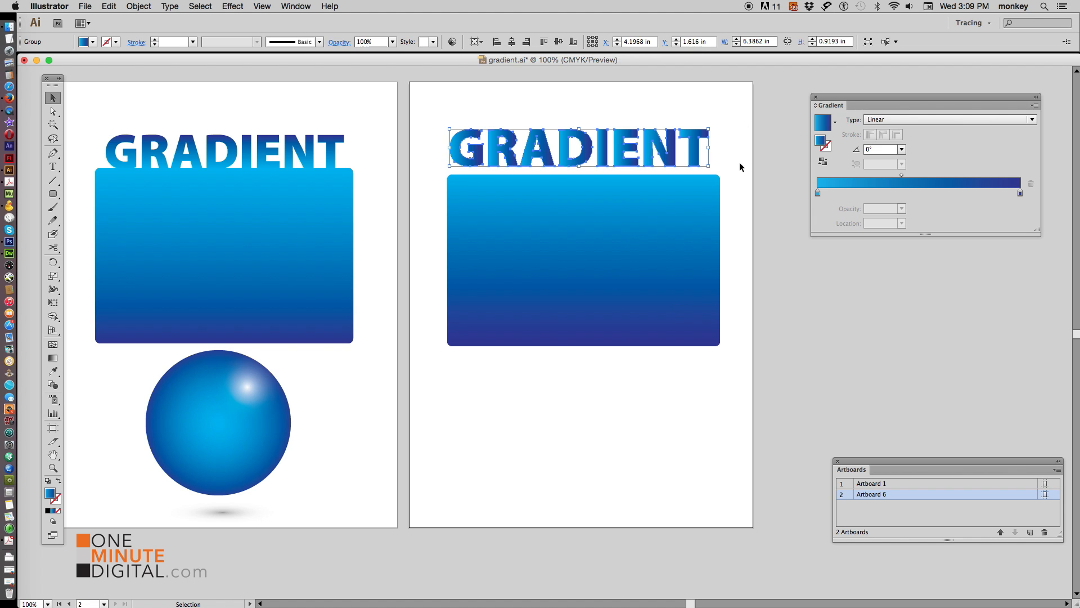
{"action": "left_click", "coordinate": [723, 193]}
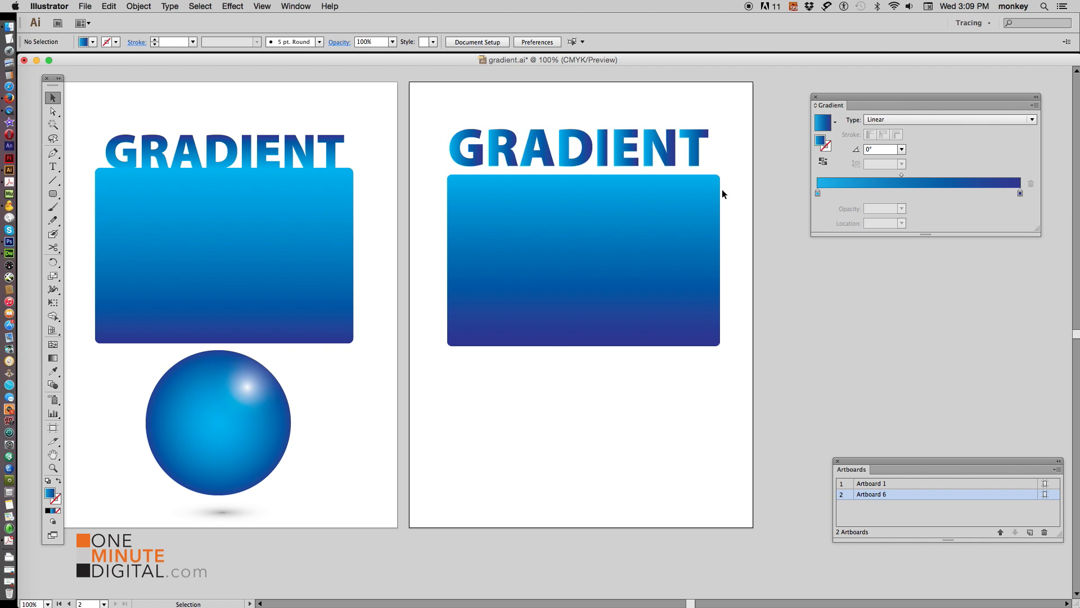
Set the lettering's gradient angle to 90°
{"action": "left_click", "coordinate": [694, 154]}
{"action": "left_click", "coordinate": [754, 153]}
{"action": "left_click", "coordinate": [618, 163]}
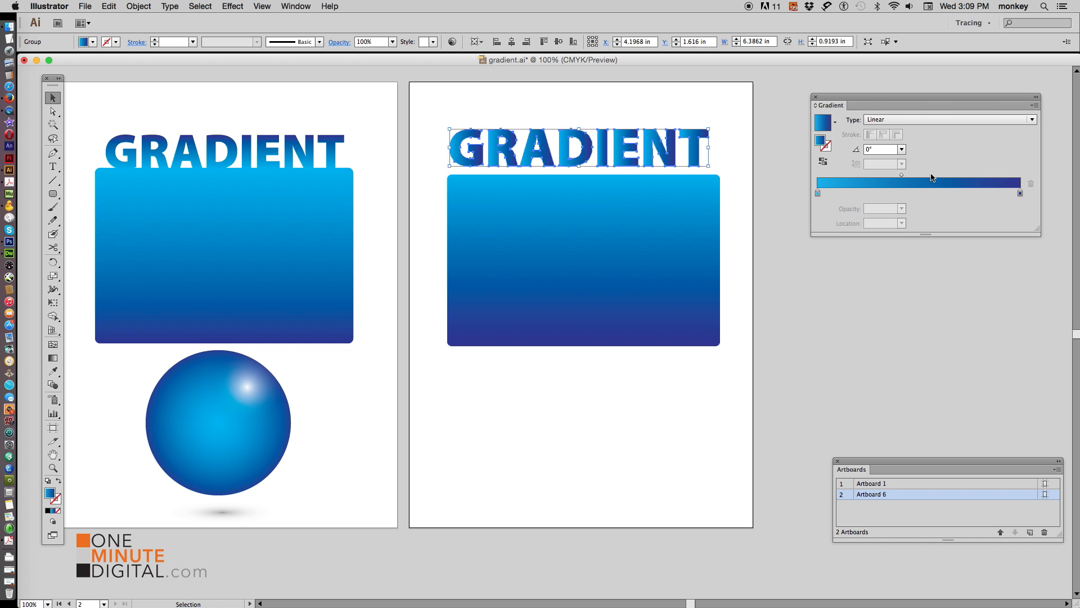
{"action": "left_click", "coordinate": [901, 149]}
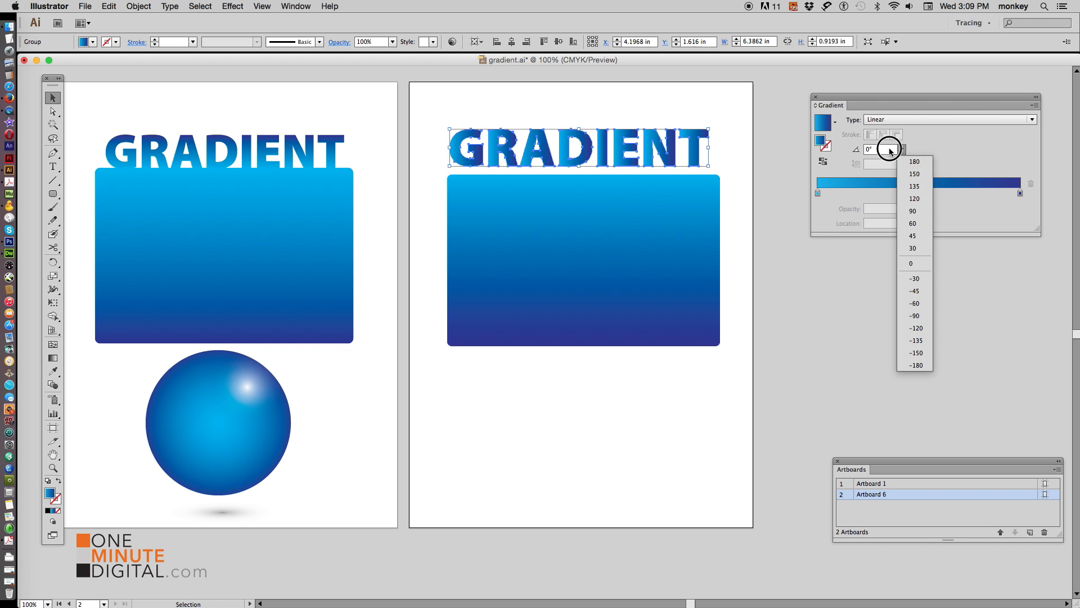
{"action": "left_click", "coordinate": [917, 211]}
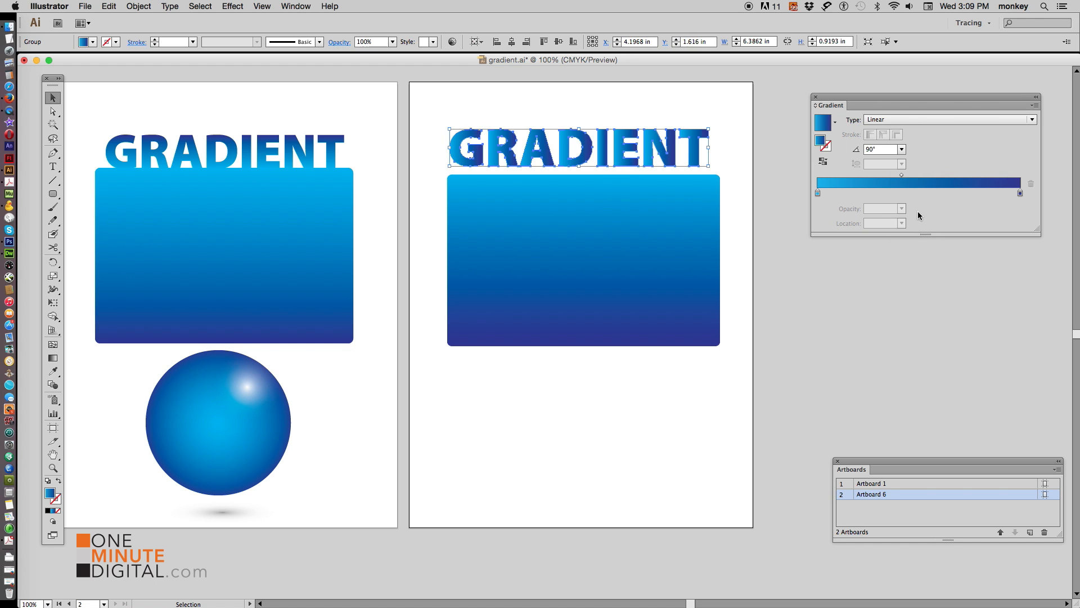
{"action": "left_click", "coordinate": [771, 183]}
Move the lettering down onto the rectangle's top edge and shift its gradient midpoint to 82.58%
{"action": "left_click_drag", "start_coordinate": [694, 161], "coordinate": [698, 171]}
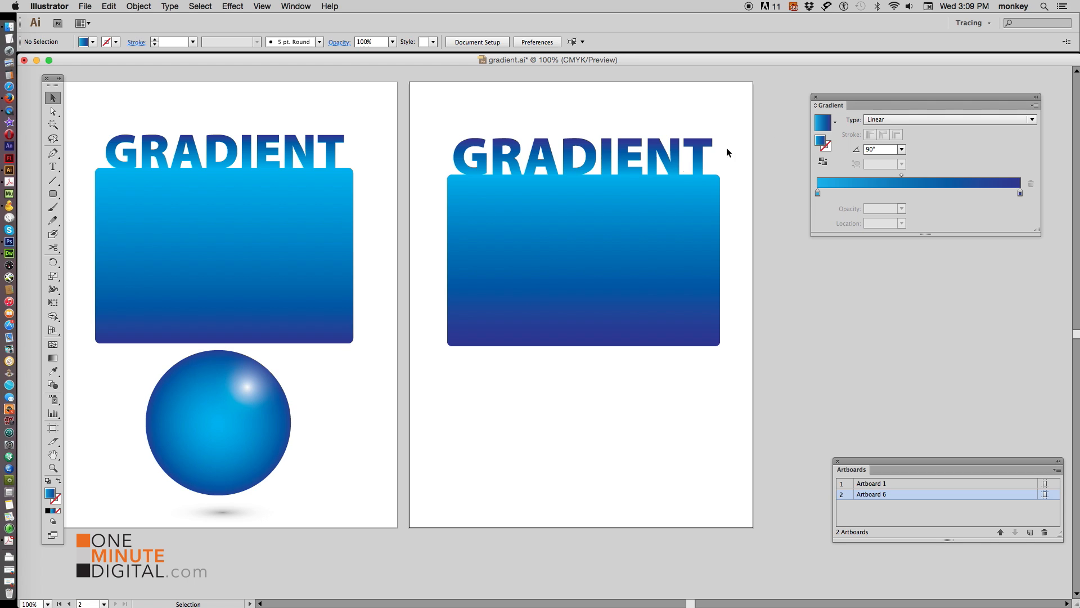
{"action": "left_click", "coordinate": [671, 167]}
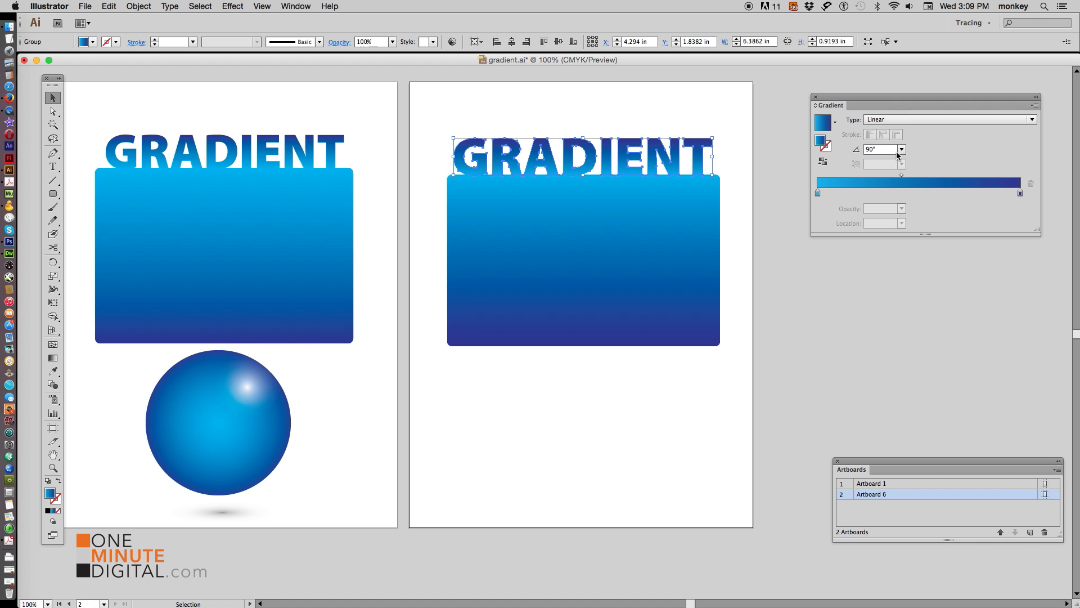
{"action": "left_click_drag", "start_coordinate": [902, 175], "coordinate": [985, 175]}
{"action": "left_click", "coordinate": [734, 169]}
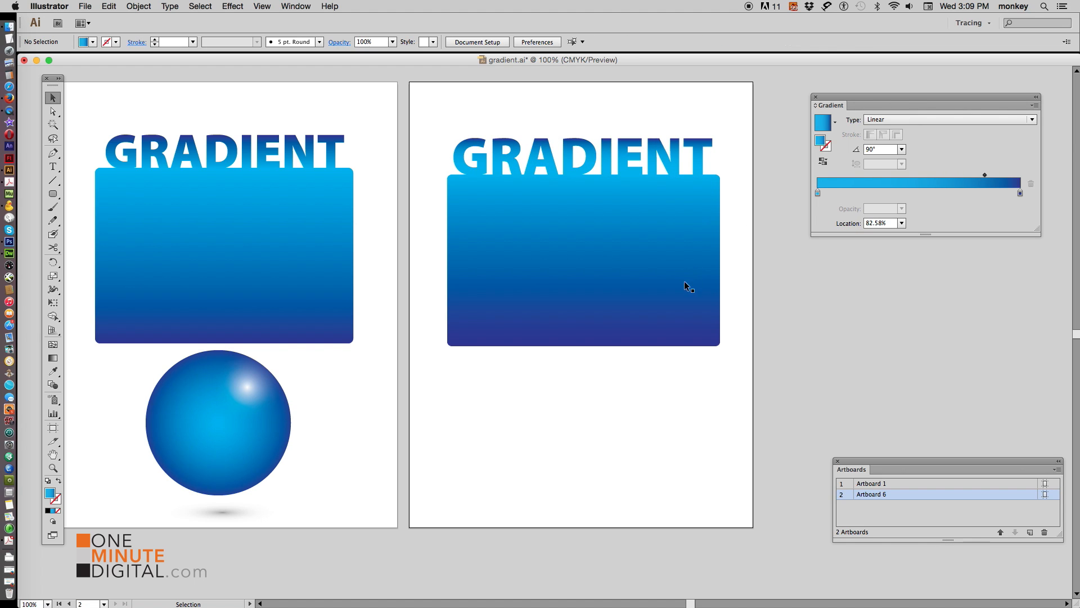
Set the lettering's left gradient stop opacity to 0%
{"action": "left_click", "coordinate": [704, 164]}
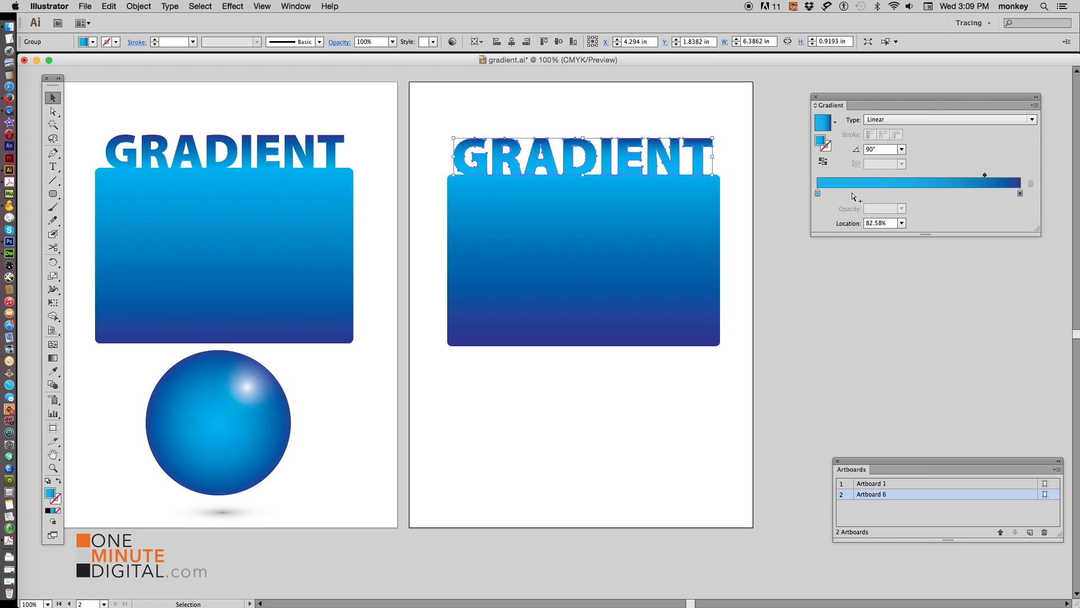
{"action": "left_click", "coordinate": [818, 193]}
{"action": "double_click", "coordinate": [818, 193]}
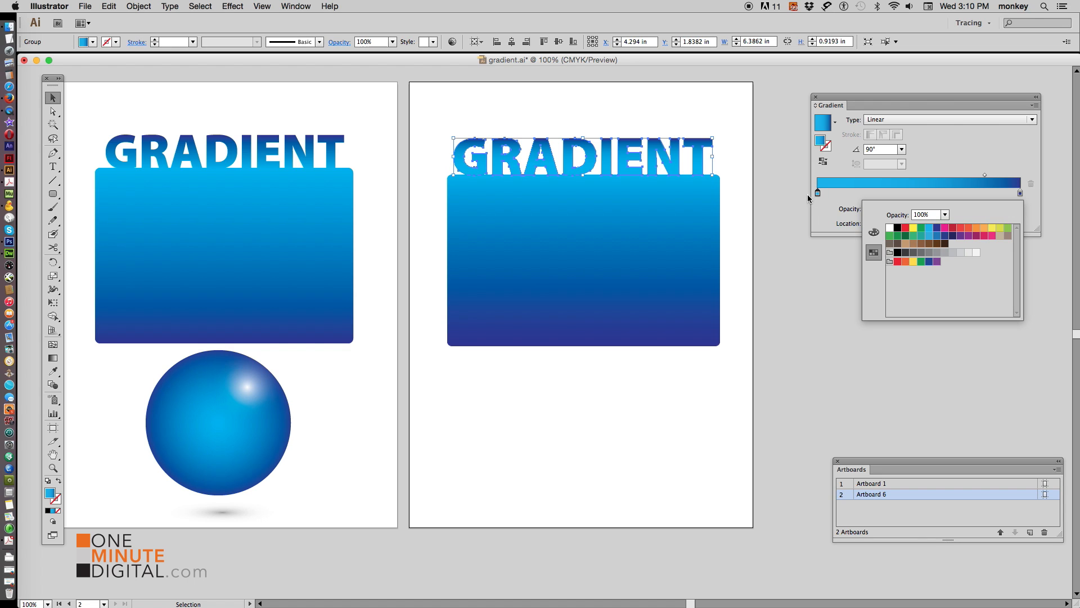
{"action": "left_click", "coordinate": [945, 216]}
{"action": "left_click", "coordinate": [953, 226]}
{"action": "left_click", "coordinate": [803, 224]}
Move the lettering down inside the rectangle's top
{"action": "left_click_drag", "start_coordinate": [685, 146], "coordinate": [668, 185]}
{"action": "left_click", "coordinate": [694, 139]}
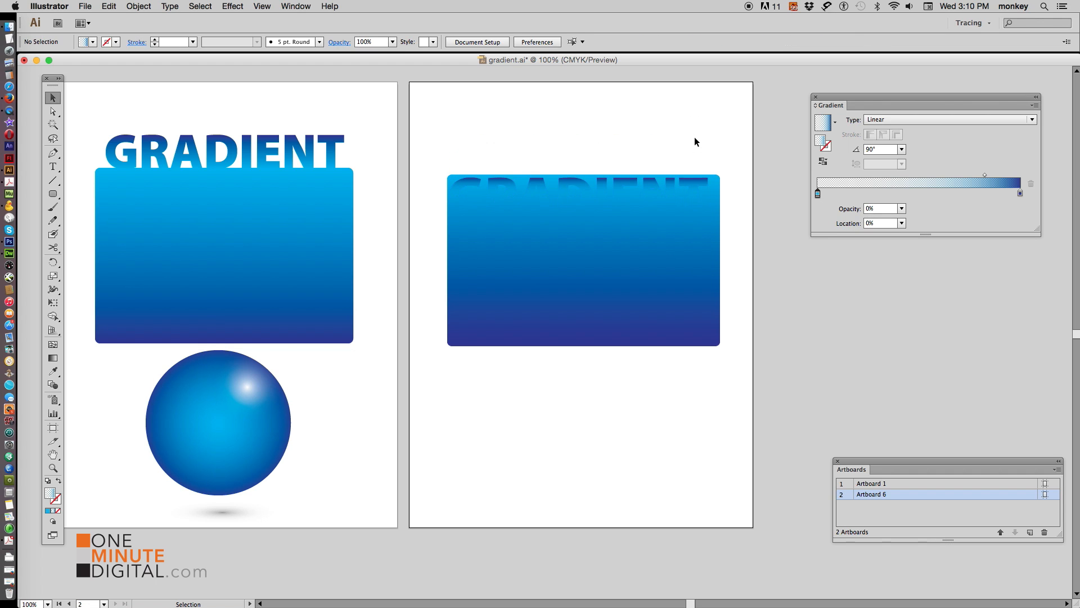
Move the lettering's gradient midpoint to 47.23% location
{"action": "left_click", "coordinate": [615, 187]}
{"action": "left_click_drag", "start_coordinate": [986, 175], "coordinate": [913, 175]}
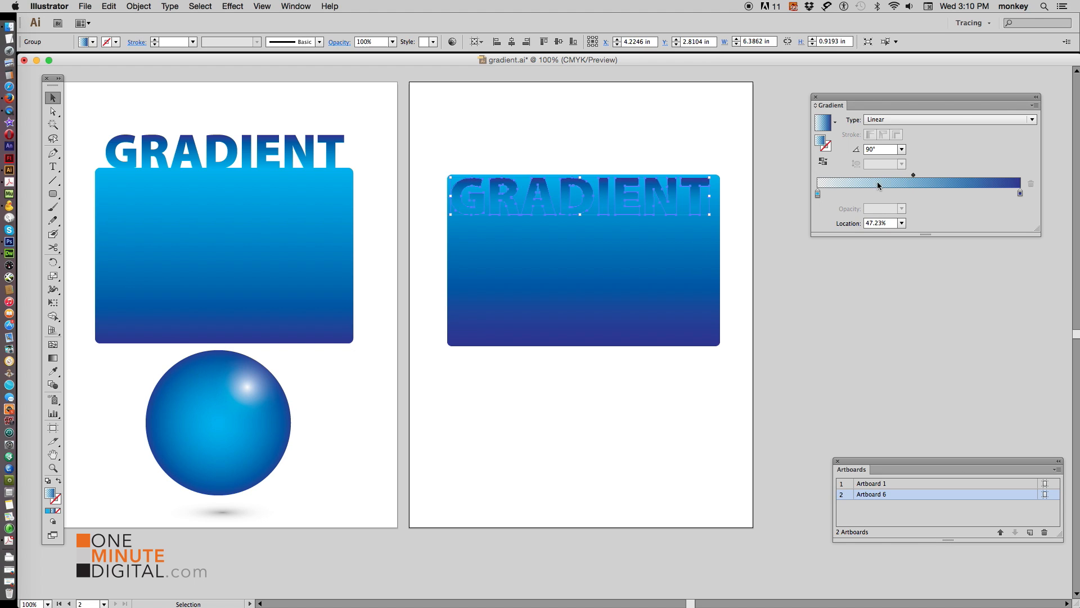
{"action": "left_click", "coordinate": [687, 167]}
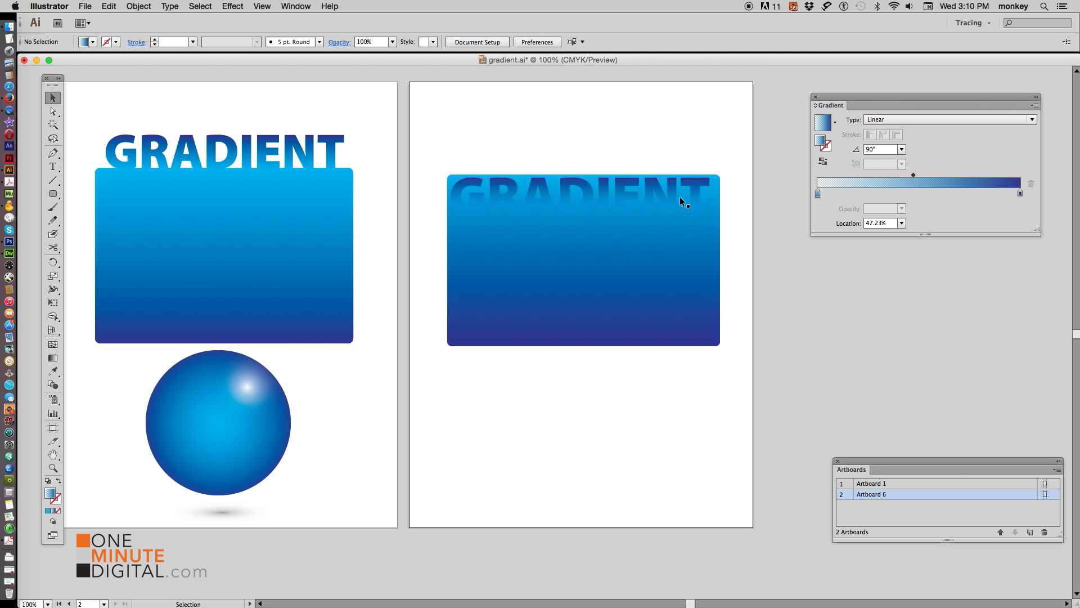
Undo the last three changes to the lettering
{"action": "key", "text": "super+z"}
{"action": "key", "text": "super+z"}
{"action": "key", "text": "super+z"}
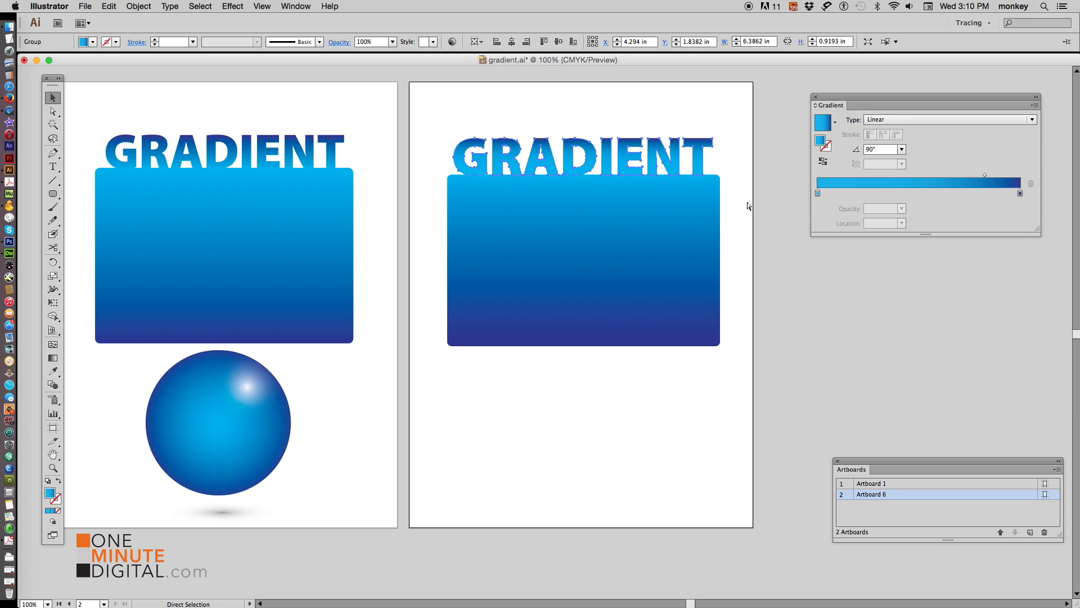
Select the lettering and rectangle together and shift them higher on the artboard
{"action": "left_click", "coordinate": [741, 276]}
{"action": "left_click_drag", "start_coordinate": [467, 123], "coordinate": [604, 248]}
{"action": "left_click", "coordinate": [792, 285]}
Draw a circle about 3.83 in across below the rectangle with the Ellipse tool and nudge it into place
{"action": "left_click_drag", "start_coordinate": [52, 194], "coordinate": [107, 226]}
{"action": "left_click_drag", "start_coordinate": [518, 343], "coordinate": [674, 498]}
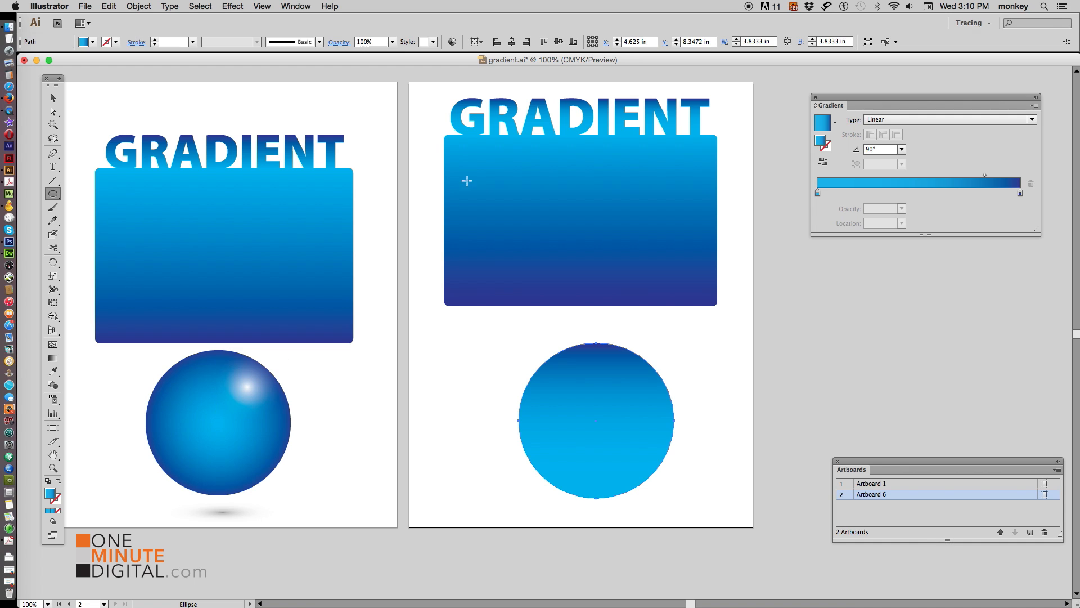
{"action": "left_click", "coordinate": [53, 99]}
{"action": "left_click", "coordinate": [606, 415]}
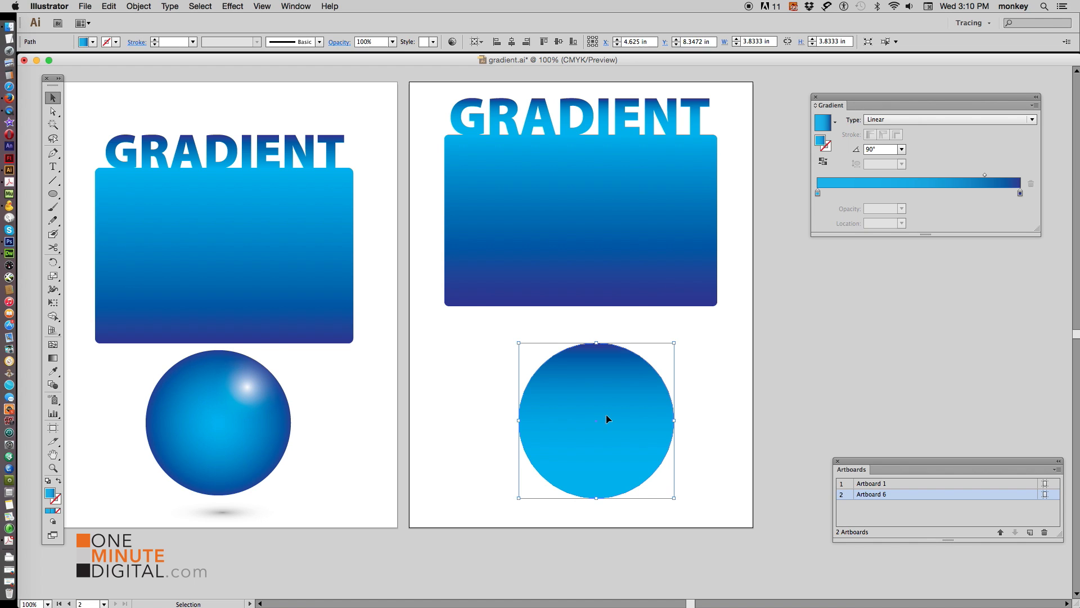
{"action": "left_click_drag", "start_coordinate": [591, 414], "coordinate": [580, 406]}
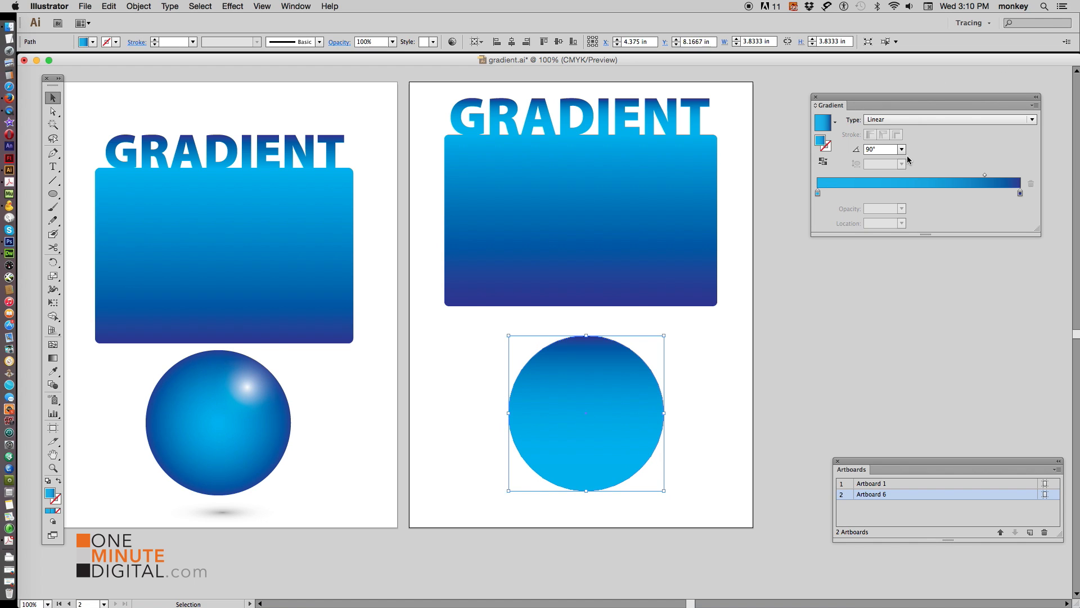
Change the circle's gradient type to Radial and drag its midpoint slightly left
{"action": "left_click", "coordinate": [941, 125]}
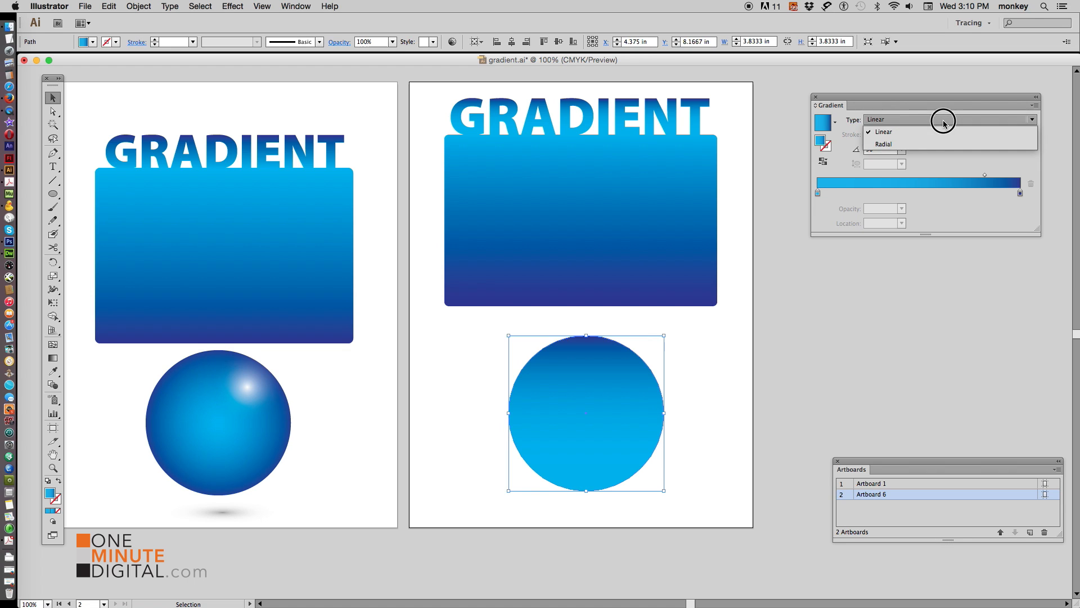
{"action": "left_click", "coordinate": [938, 142]}
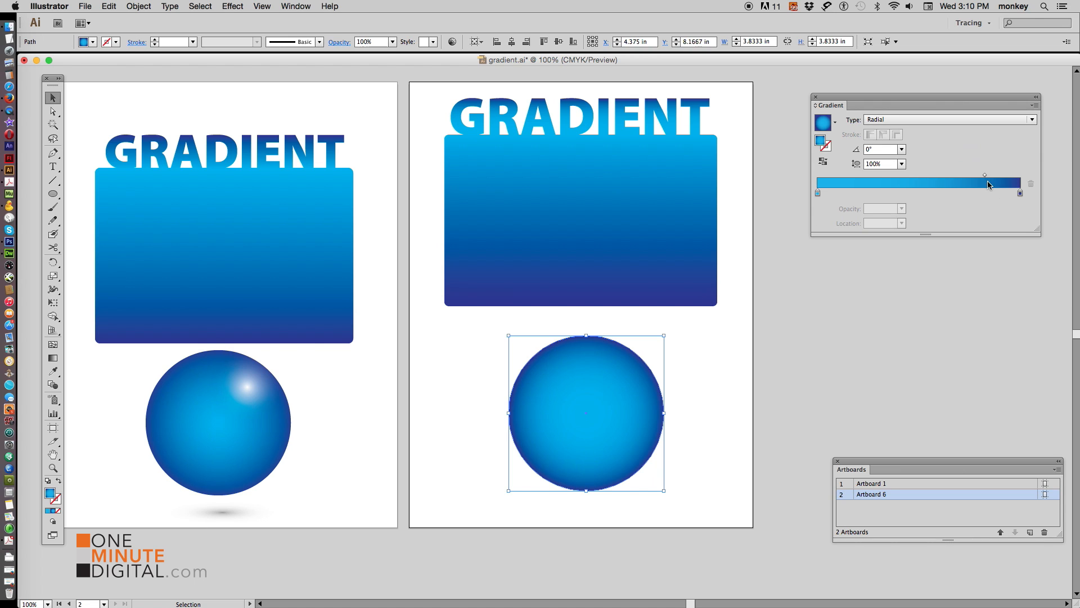
{"action": "left_click_drag", "start_coordinate": [985, 176], "coordinate": [937, 175]}
Reverse the circle's radial gradient, then reverse it back
{"action": "left_click", "coordinate": [822, 162]}
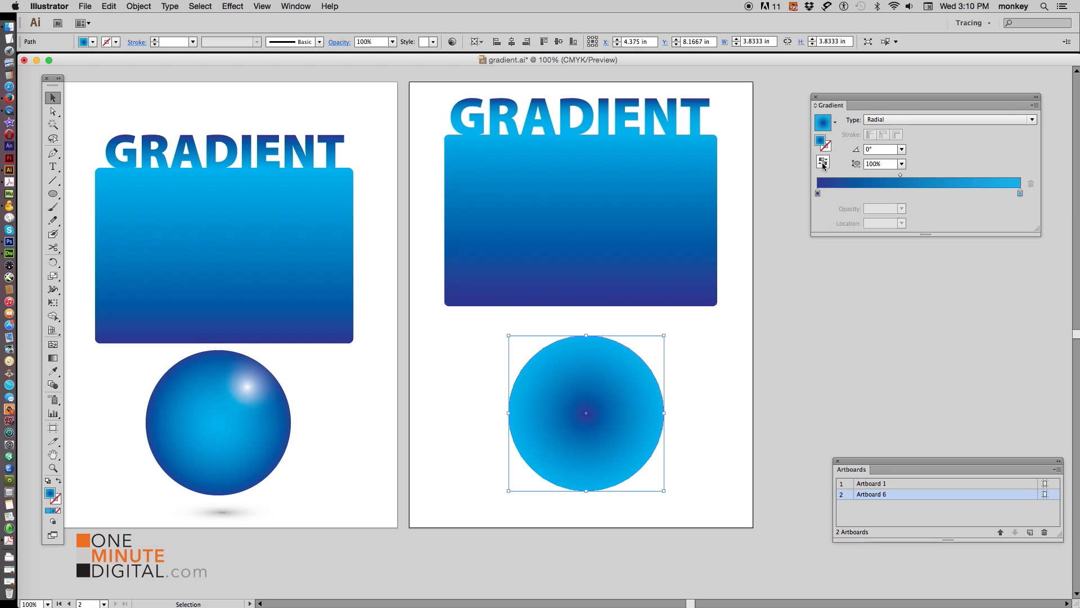
{"action": "left_click", "coordinate": [823, 163]}
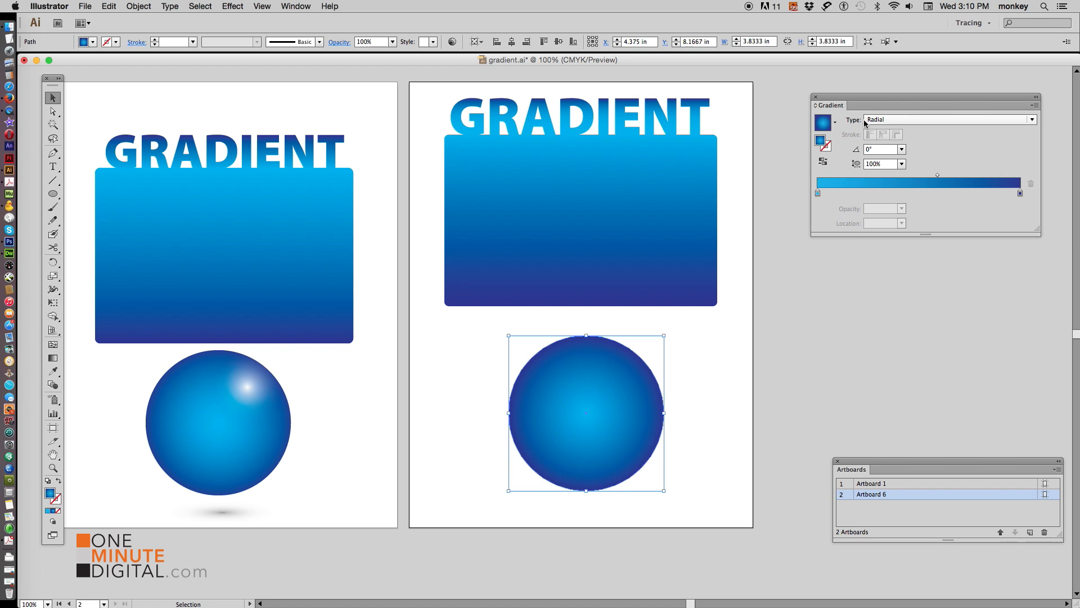
Move the large circle's radial gradient center up and to the right with the Gradient tool
{"action": "left_click", "coordinate": [54, 360]}
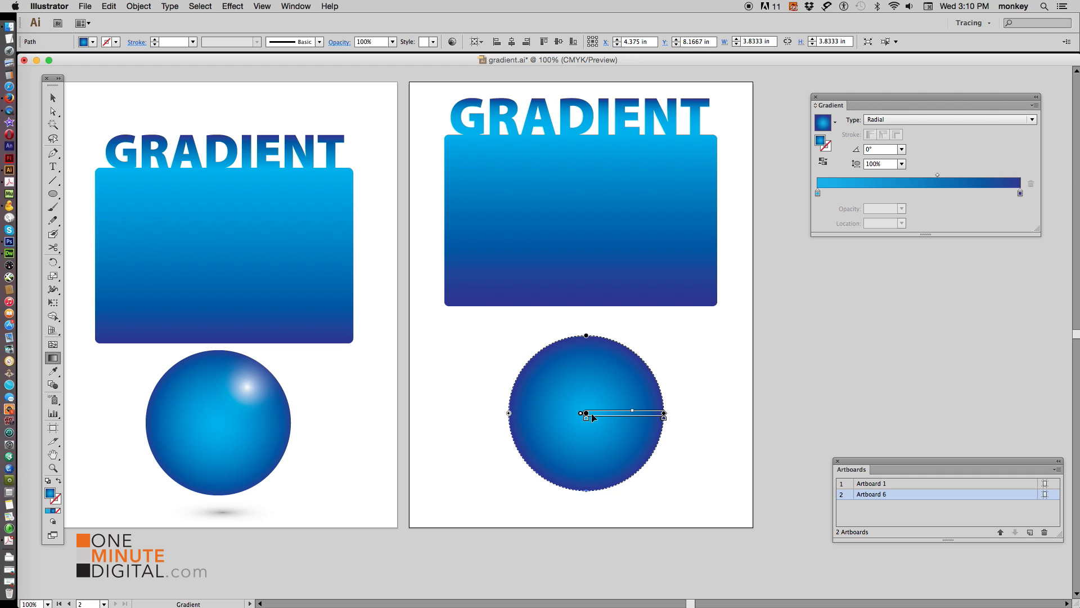
{"action": "left_click_drag", "start_coordinate": [587, 413], "coordinate": [603, 398]}
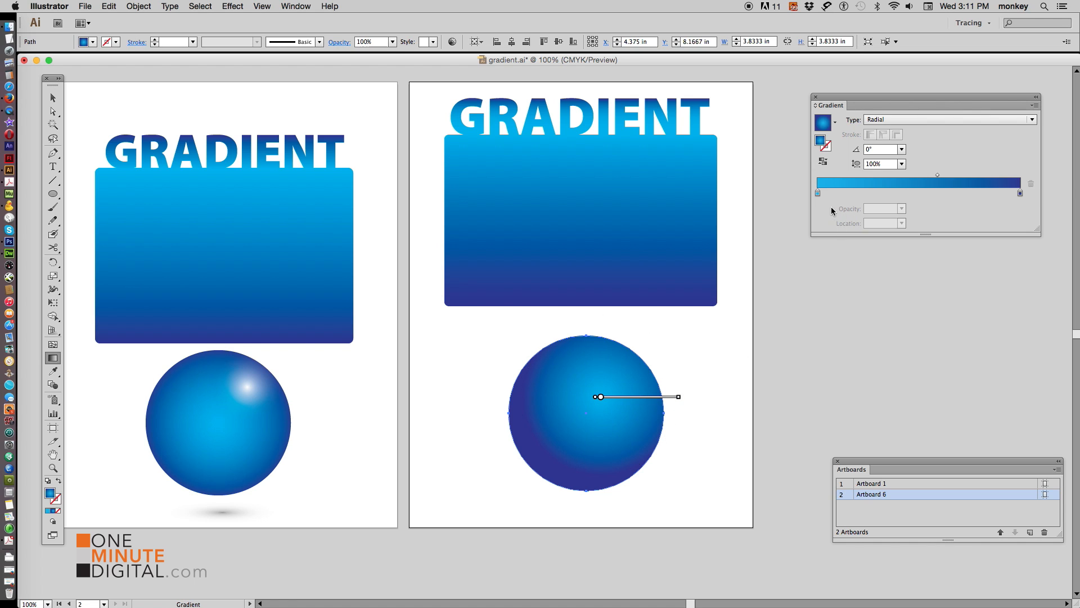
{"action": "mouse_move", "coordinate": [580, 395]}
{"action": "left_click", "coordinate": [53, 98]}
{"action": "left_click", "coordinate": [832, 441]}
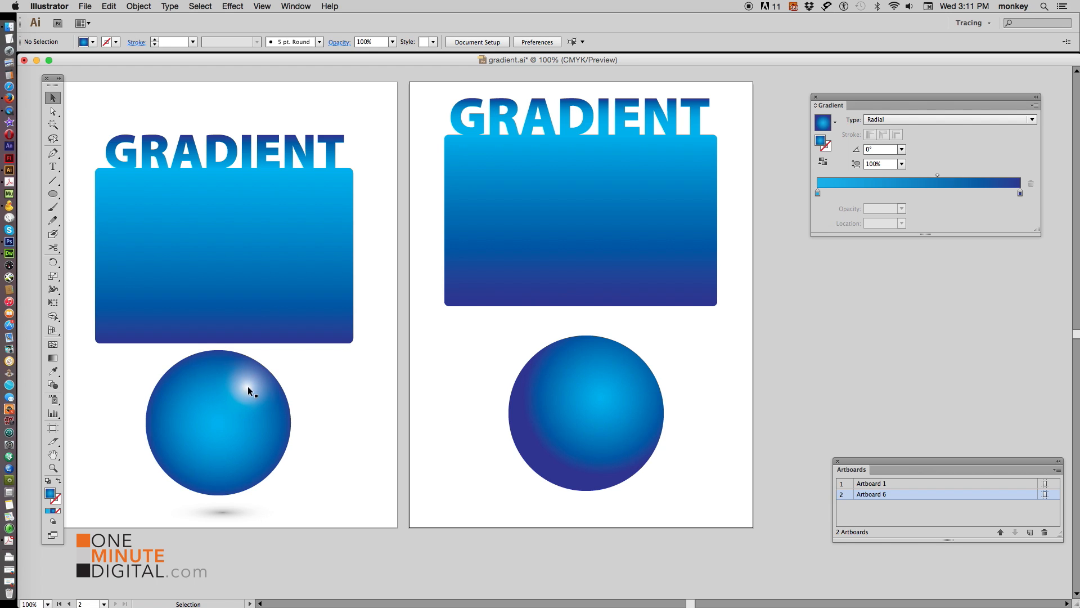
Draw a small circle about 1.03 in across near the upper right of the large circle with the Ellipse tool
{"action": "left_click_drag", "start_coordinate": [52, 194], "coordinate": [101, 222]}
{"action": "left_click_drag", "start_coordinate": [602, 369], "coordinate": [642, 409]}
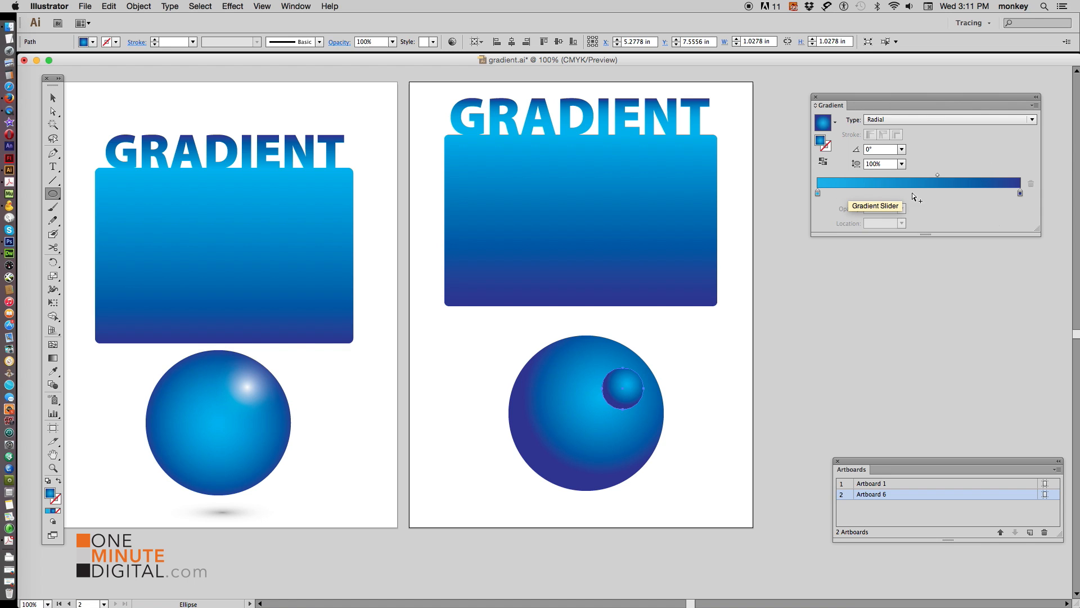
Set both gradient stops of the small circle to white
{"action": "double_click", "coordinate": [818, 193]}
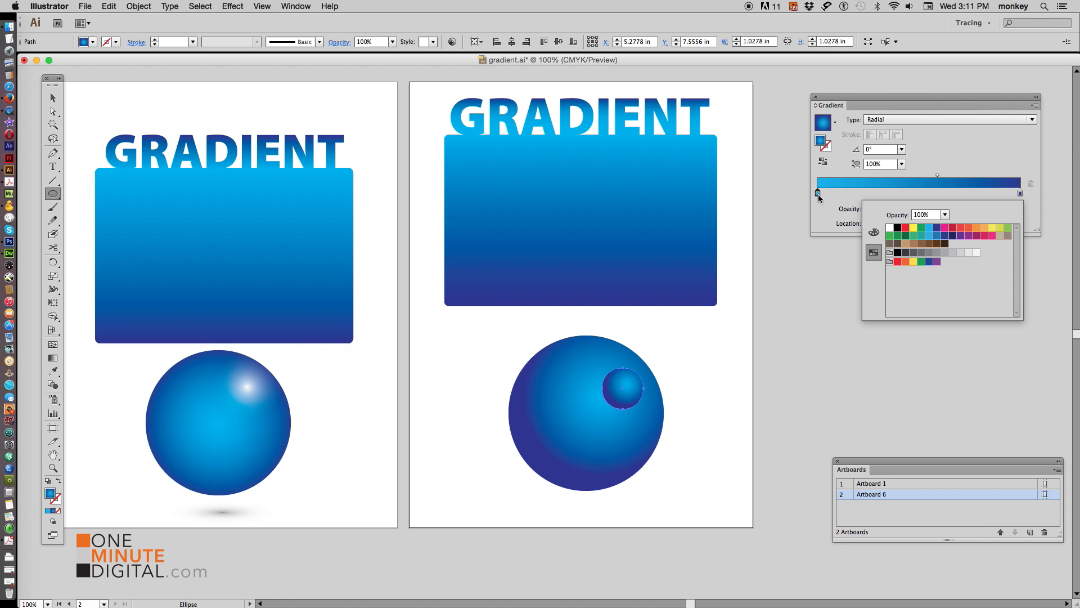
{"action": "left_click", "coordinate": [889, 227]}
{"action": "left_click", "coordinate": [1021, 193]}
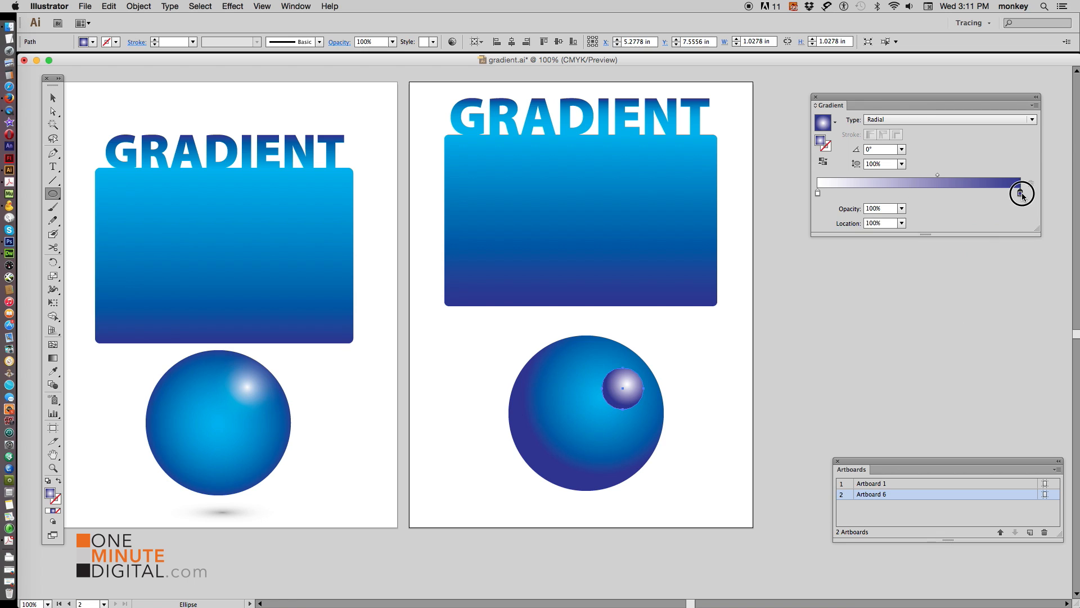
{"action": "double_click", "coordinate": [1021, 193]}
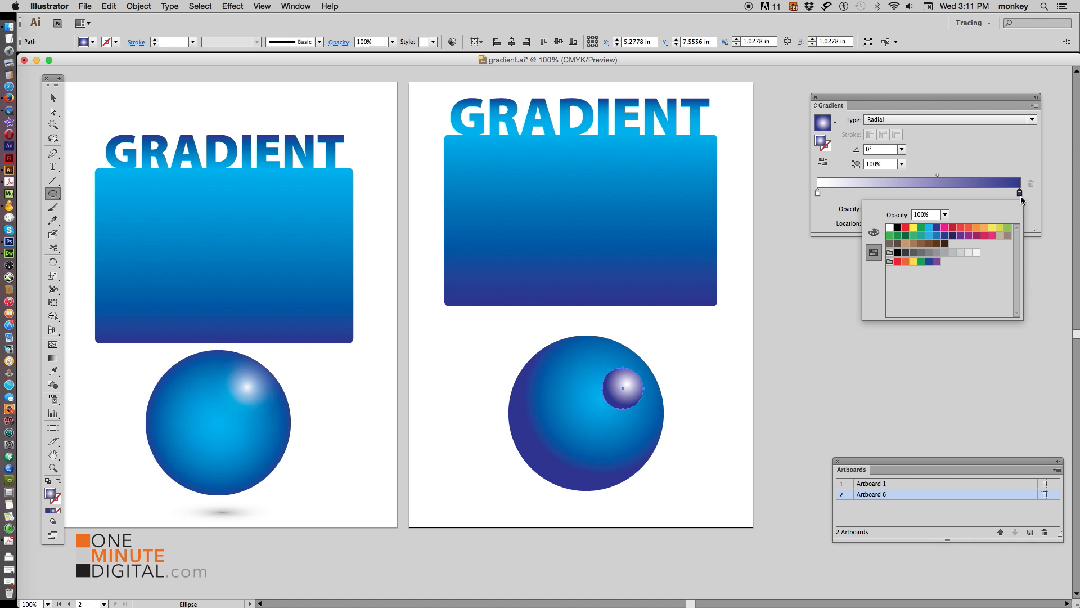
{"action": "left_click", "coordinate": [890, 227]}
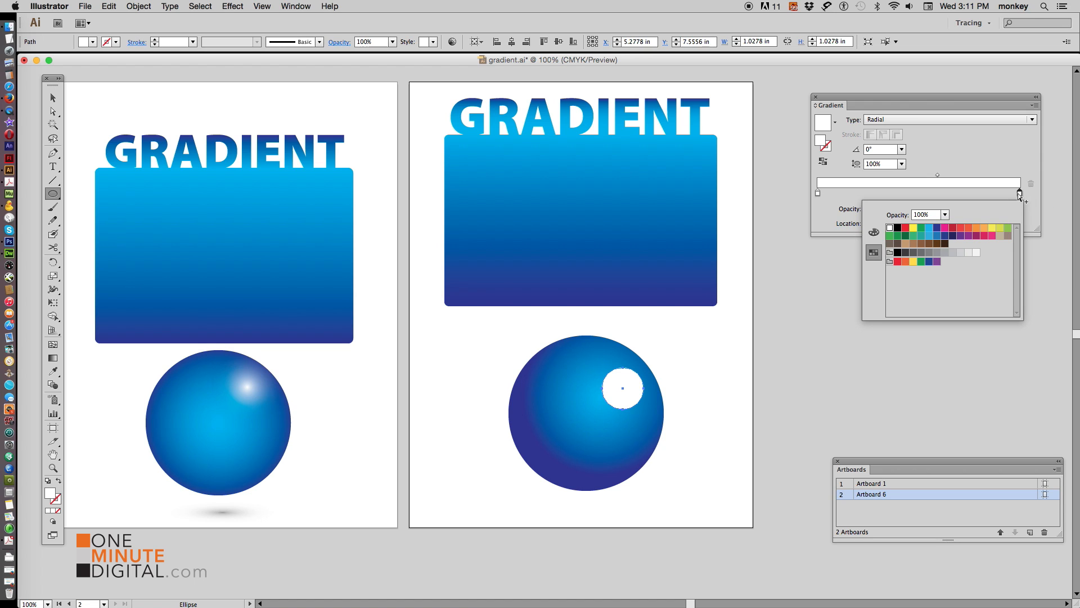
Set the small circle's first gradient stop to 0% opacity and reverse the gradient
{"action": "double_click", "coordinate": [818, 195]}
{"action": "left_click", "coordinate": [946, 215]}
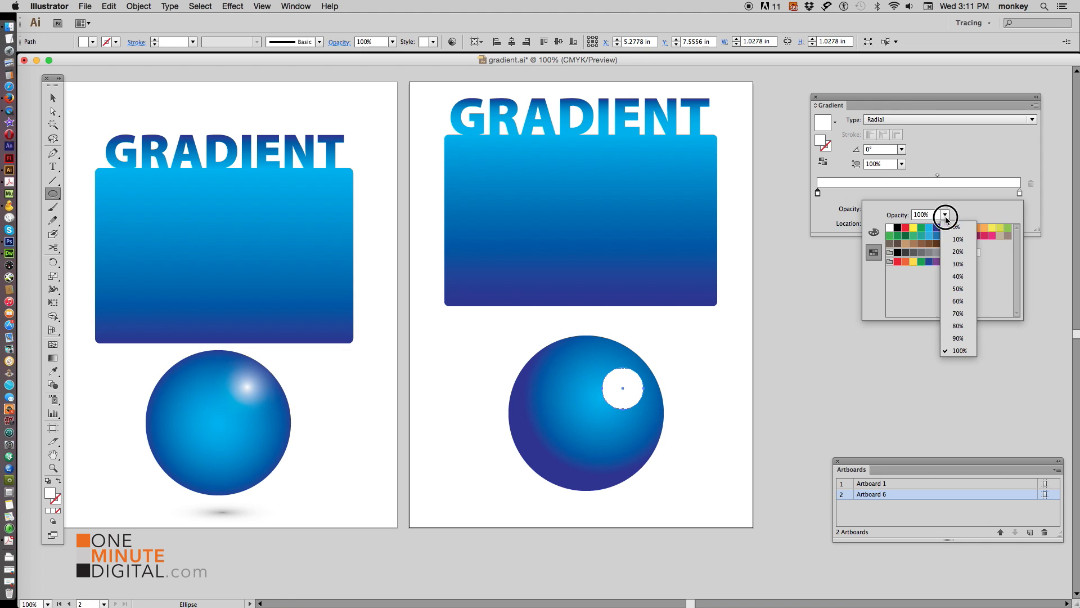
{"action": "left_click", "coordinate": [956, 227]}
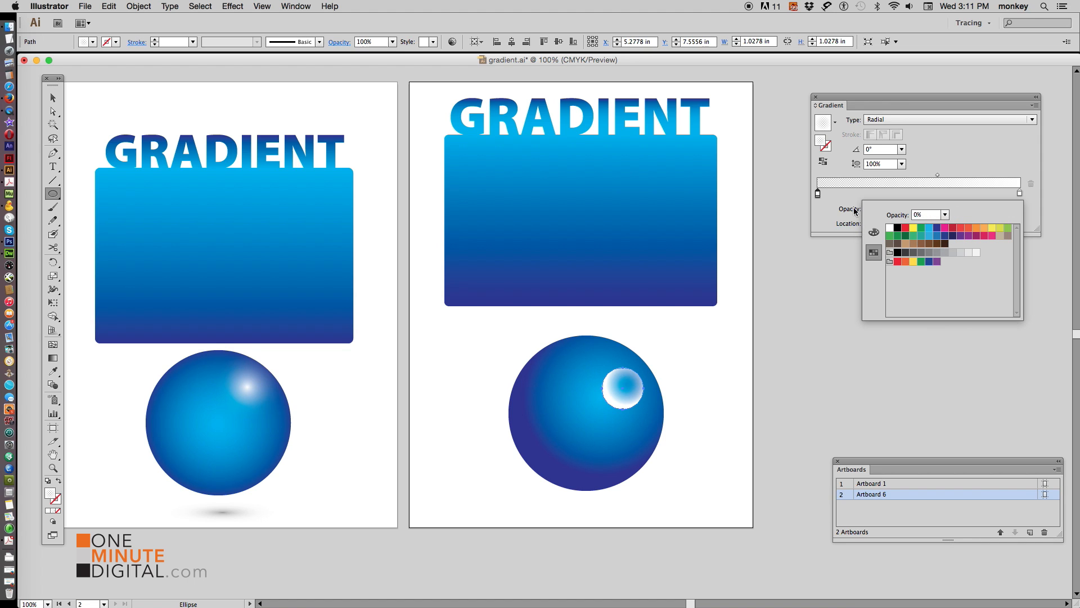
{"action": "left_click", "coordinate": [845, 169]}
{"action": "left_click", "coordinate": [824, 162]}
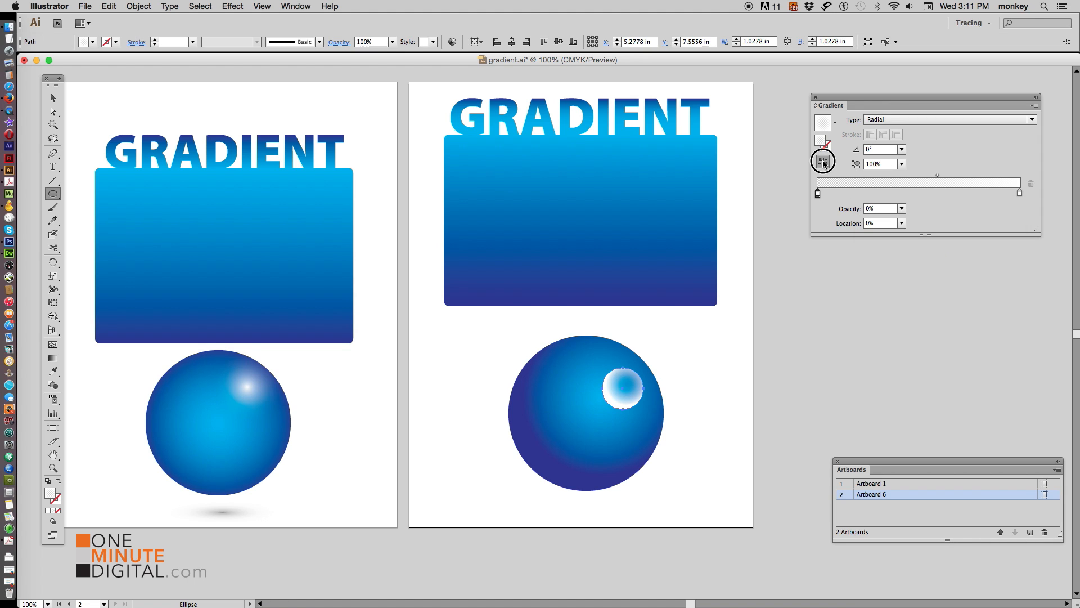
Zoom in on the sphere and move the highlight's gradient center slightly down and left with the Gradient tool
{"action": "left_click", "coordinate": [53, 97]}
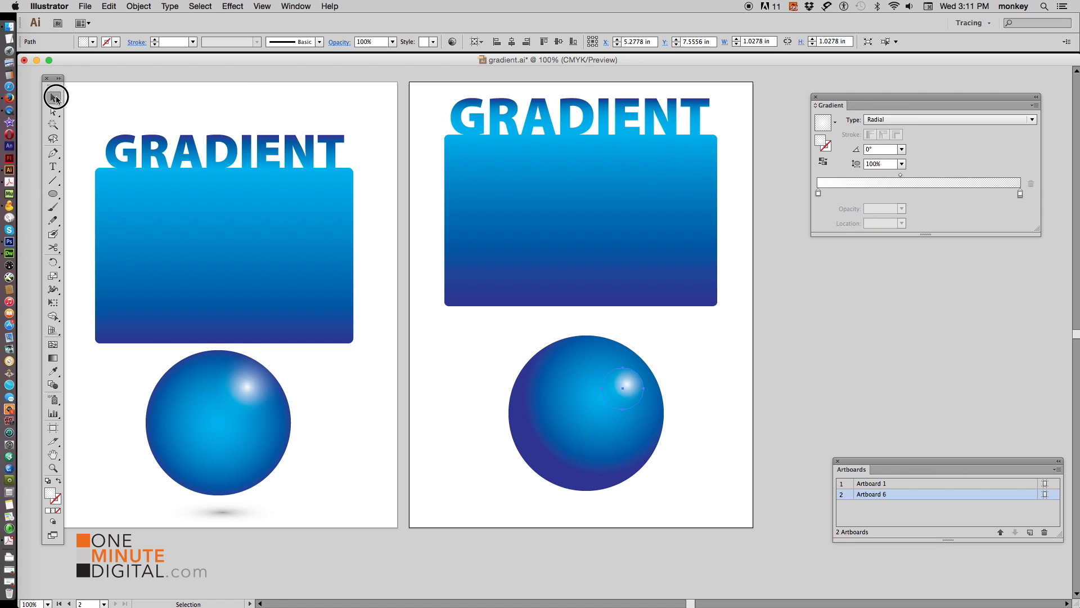
{"action": "left_click", "coordinate": [53, 467]}
{"action": "left_click_drag", "start_coordinate": [472, 322], "coordinate": [690, 510]}
{"action": "left_click", "coordinate": [53, 97]}
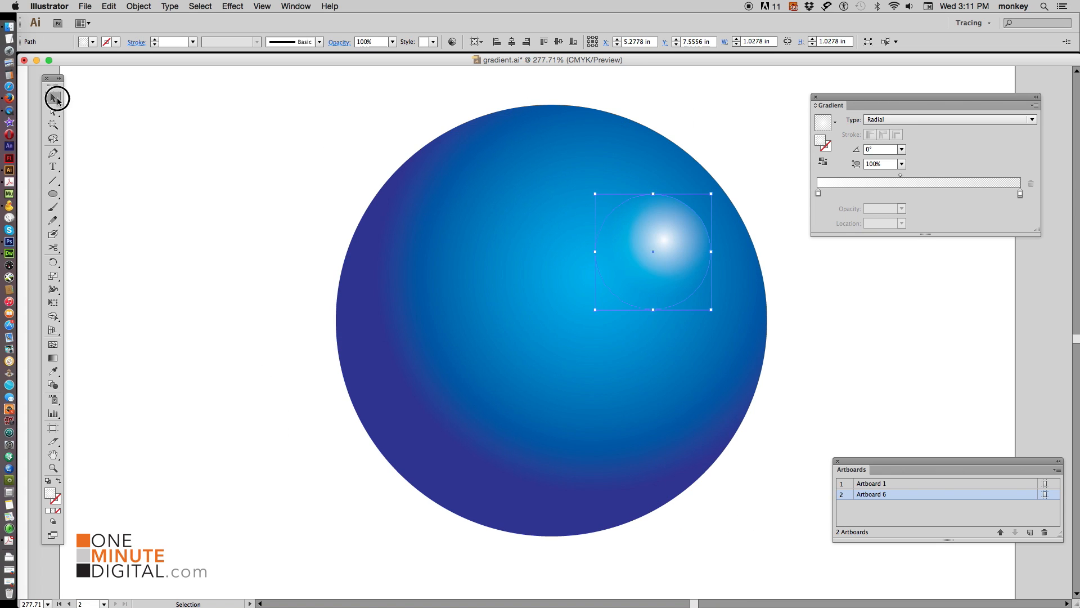
{"action": "left_click", "coordinate": [193, 106]}
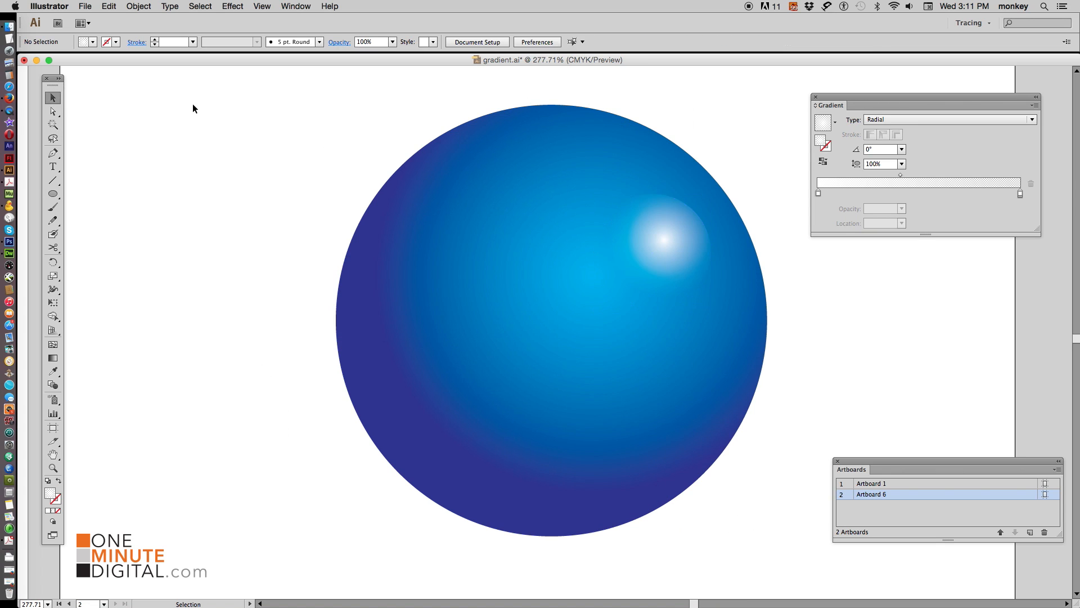
{"action": "left_click", "coordinate": [673, 239]}
{"action": "left_click", "coordinate": [53, 358]}
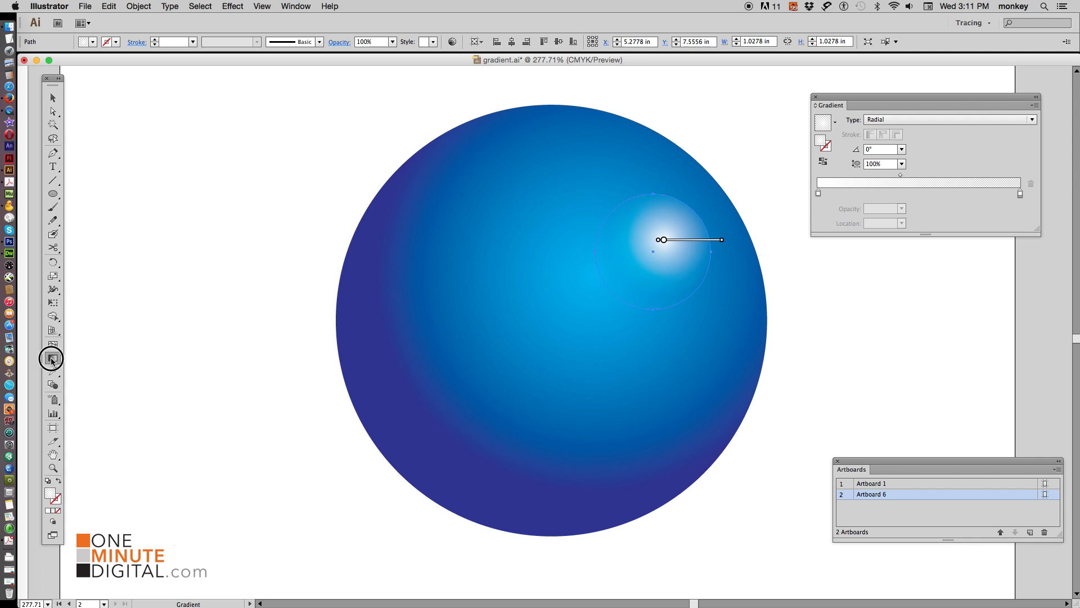
{"action": "left_click_drag", "start_coordinate": [664, 243], "coordinate": [655, 255]}
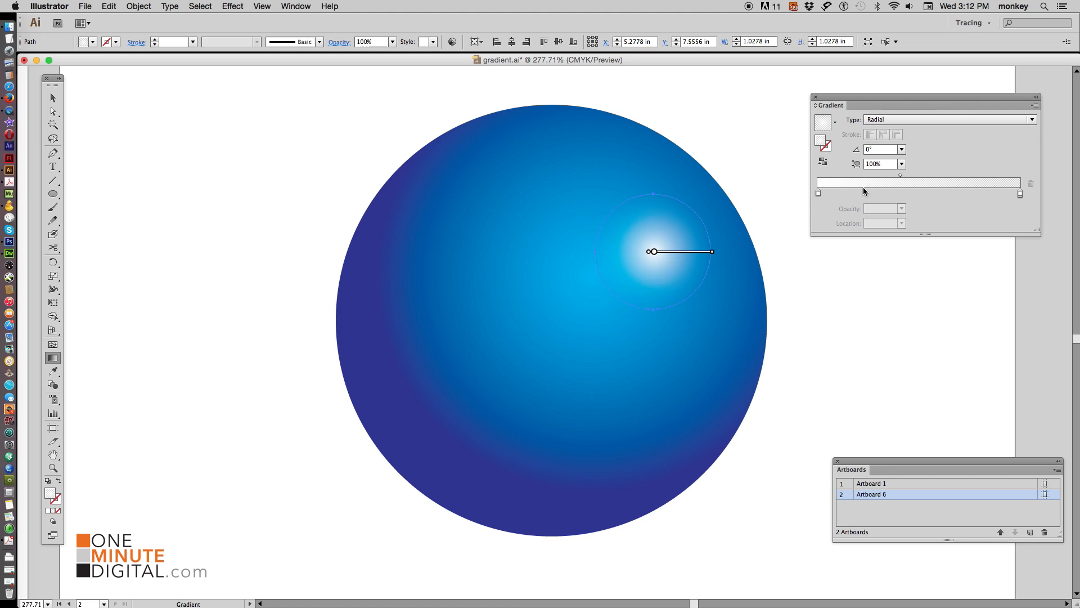
{"action": "left_click", "coordinate": [59, 95]}
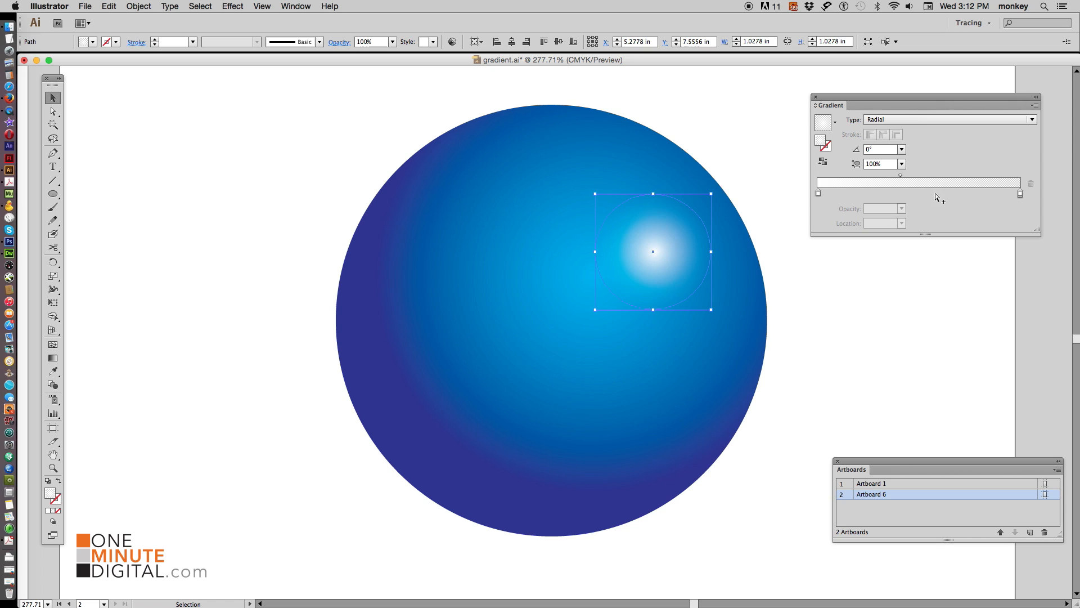
Drag the highlight gradient's midpoint left to a location of about 36.2%
{"action": "left_click", "coordinate": [899, 175]}
{"action": "mouse_move", "coordinate": [899, 175]}
{"action": "left_mouse_down"}
{"action": "mouse_move", "coordinate": [882, 176]}
{"action": "mouse_move", "coordinate": [892, 175]}
{"action": "left_mouse_up"}
{"action": "left_click", "coordinate": [825, 342]}
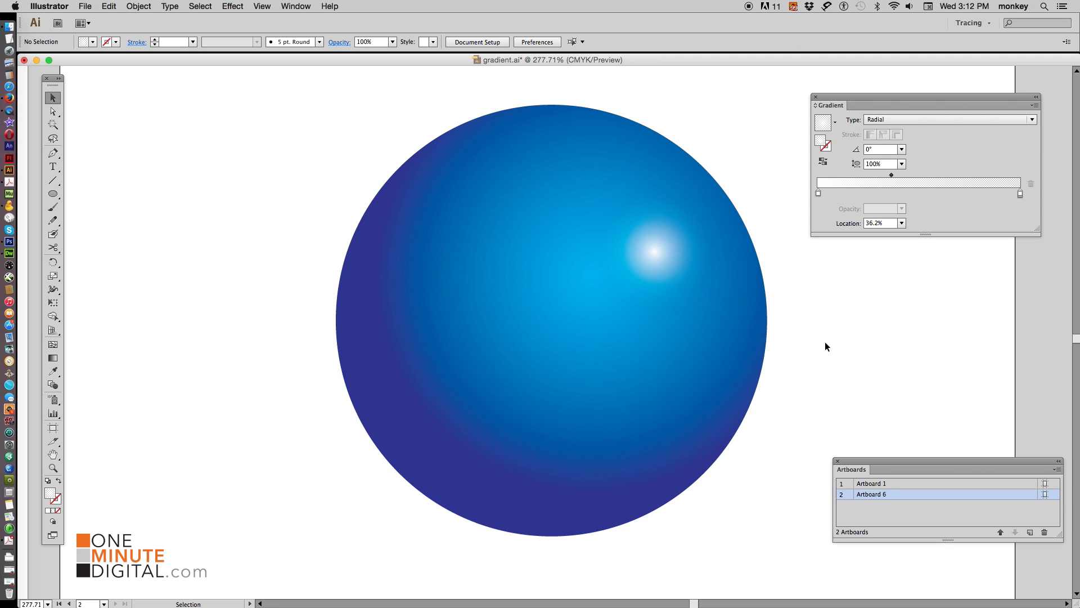
Select the large circle and its highlight together and shift them slightly higher on the artboard
{"action": "key", "text": "super+minus"}
{"action": "key", "text": "super+minus"}
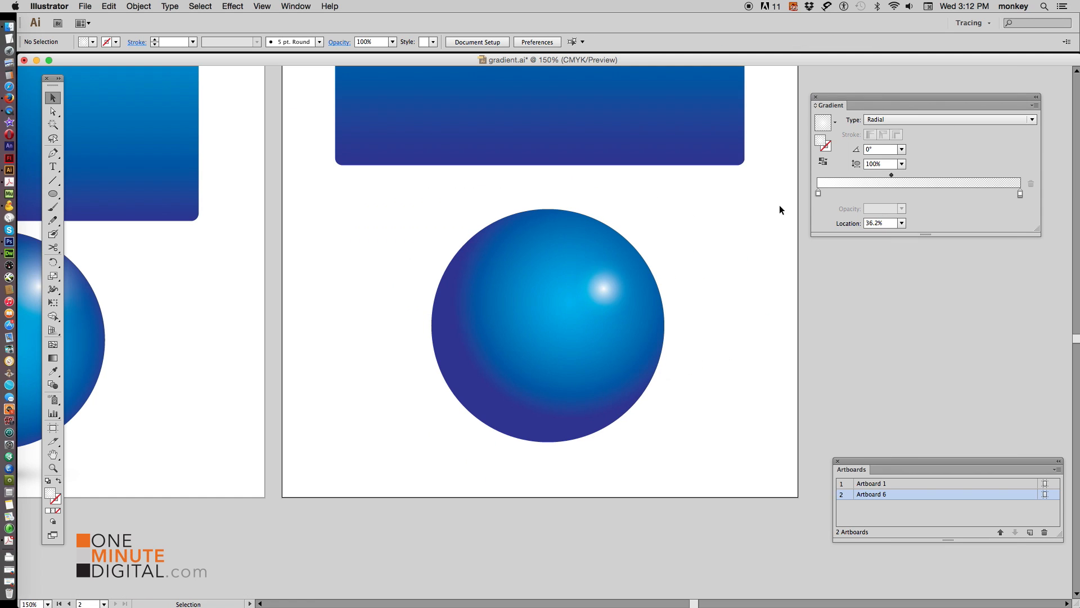
{"action": "key", "text": "super+minus"}
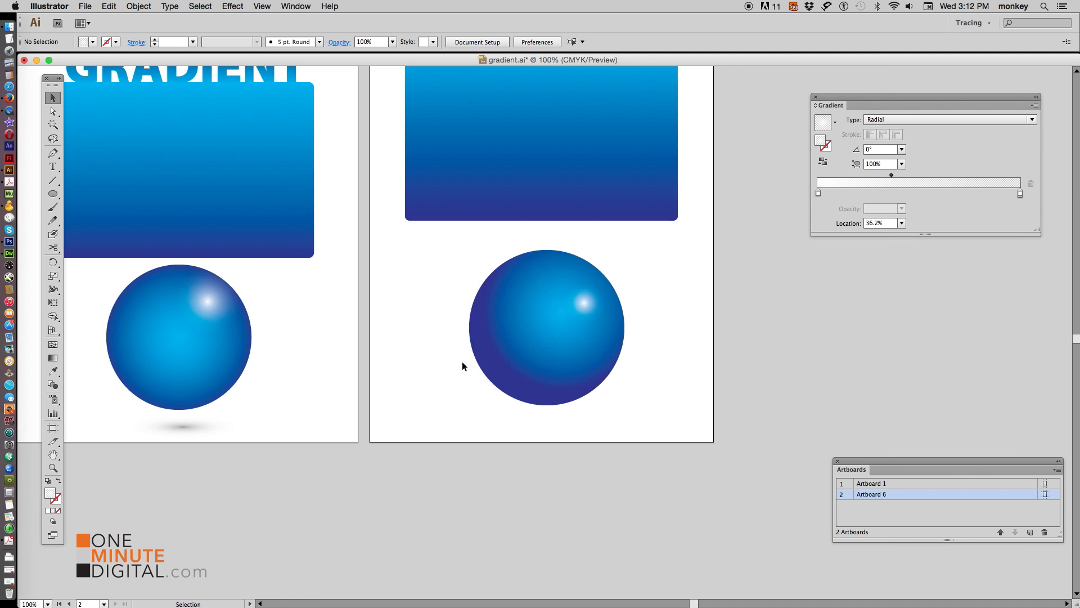
{"action": "left_click_drag", "start_coordinate": [457, 246], "coordinate": [634, 426]}
{"action": "left_click", "coordinate": [553, 341]}
{"action": "left_click_drag", "start_coordinate": [552, 338], "coordinate": [552, 339]}
{"action": "key", "text": "super+shift+a"}
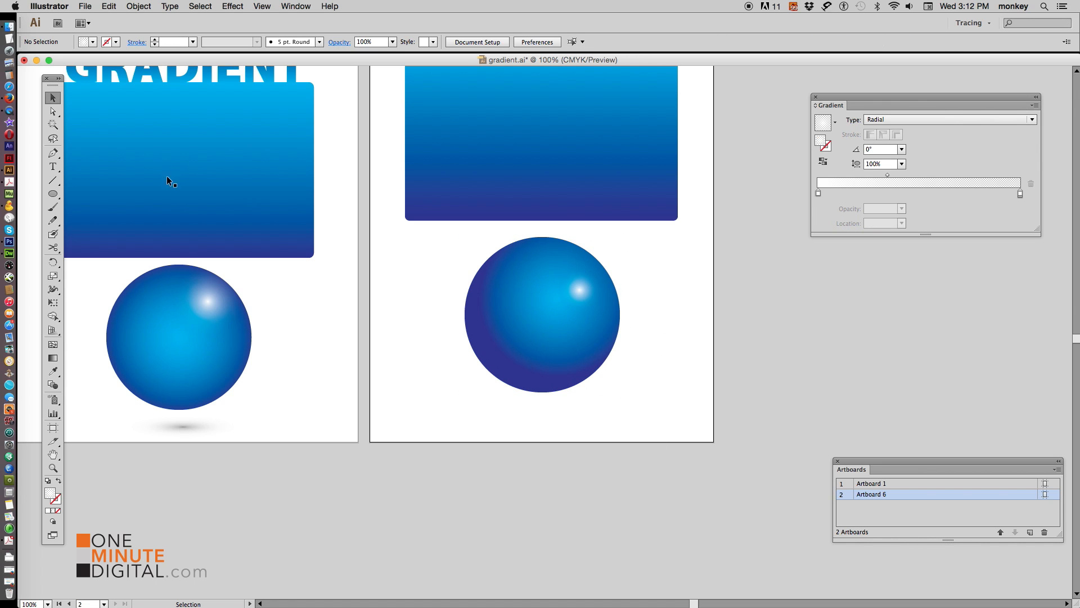
Draw a flat ellipse about 2.58 by 0.54 in over the lower part of the sphere with the Ellipse tool
{"action": "left_click_drag", "start_coordinate": [52, 193], "coordinate": [103, 222]}
{"action": "left_click_drag", "start_coordinate": [495, 413], "coordinate": [575, 337]}
{"action": "left_click", "coordinate": [52, 97]}
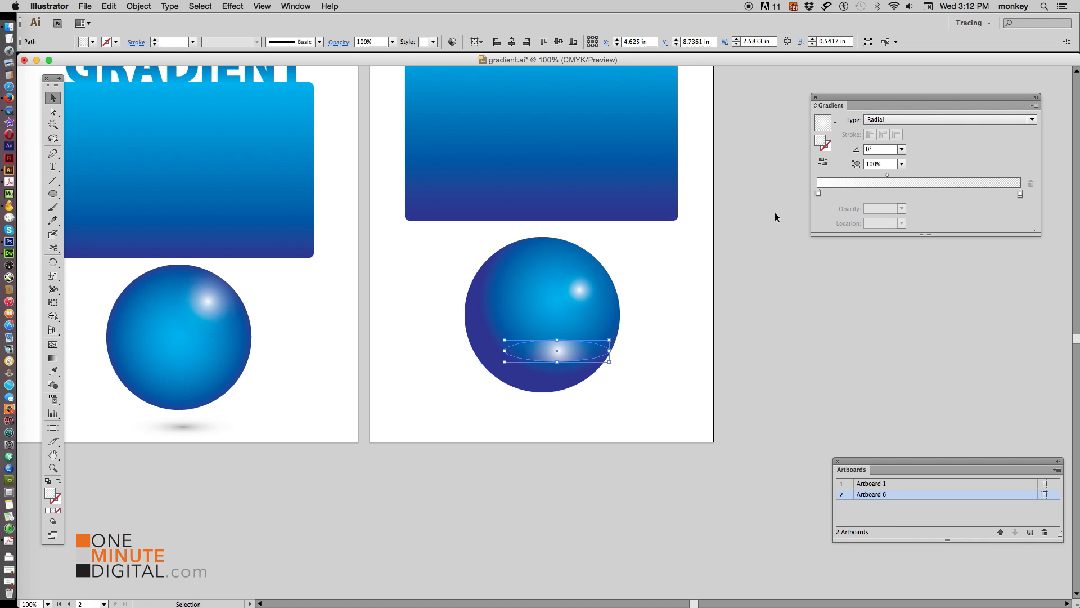
Set both gradient stops of the flat ellipse to black
{"action": "double_click", "coordinate": [819, 194]}
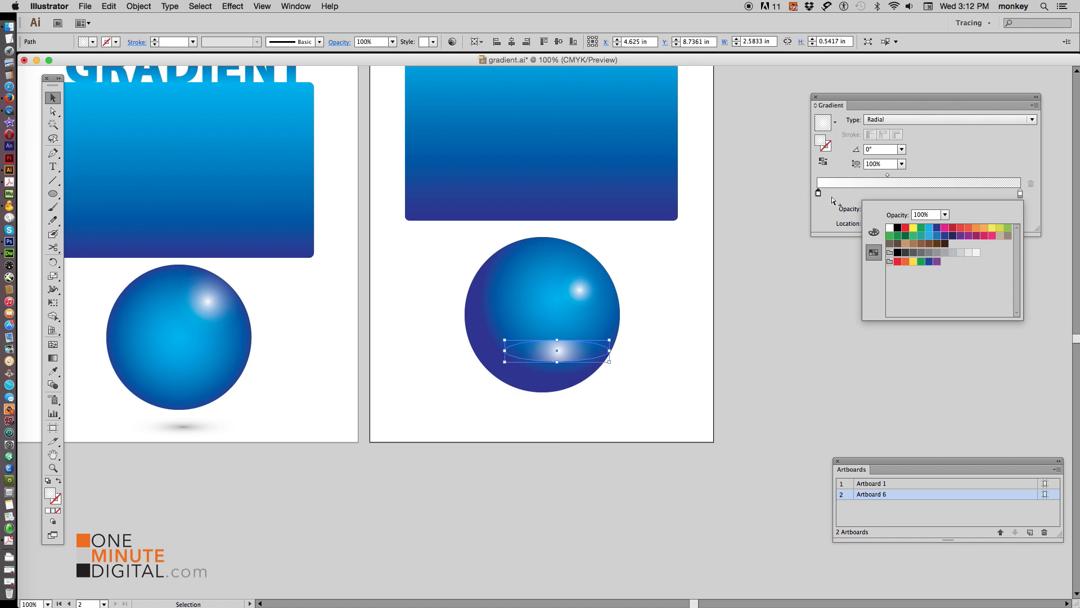
{"action": "left_click", "coordinate": [898, 227]}
{"action": "double_click", "coordinate": [1020, 194]}
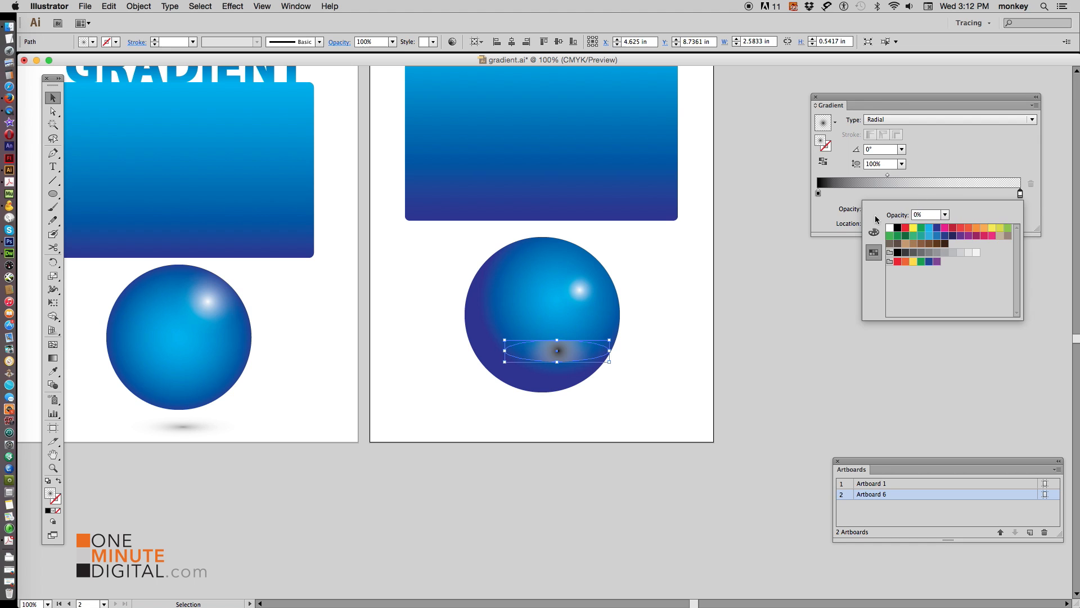
{"action": "left_click", "coordinate": [897, 227]}
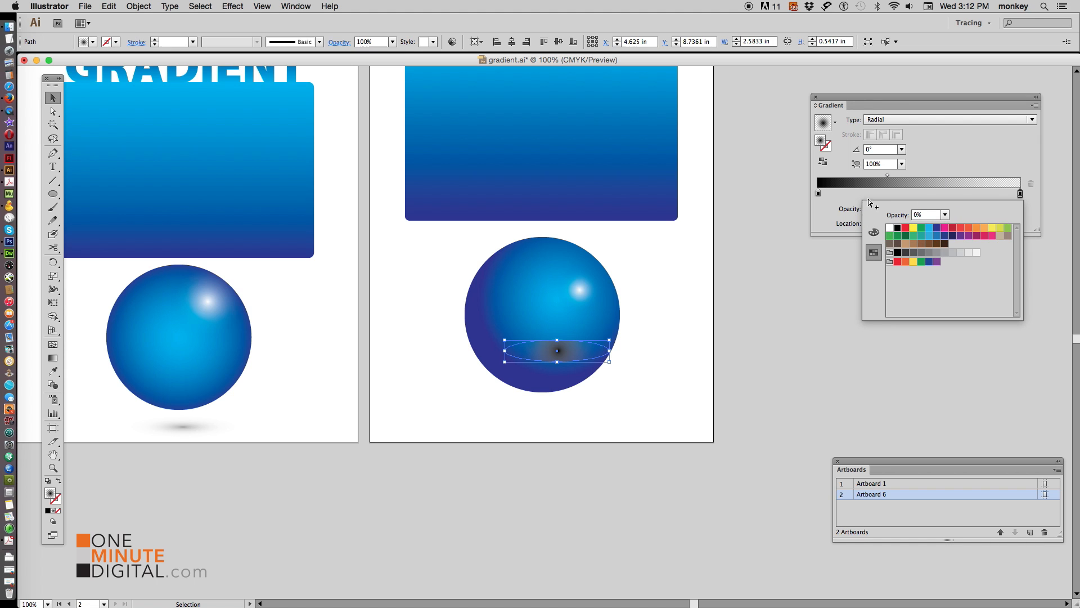
Move the flat ellipse below the sphere to act as its shadow
{"action": "left_click", "coordinate": [556, 355]}
{"action": "left_click_drag", "start_coordinate": [567, 355], "coordinate": [553, 417]}
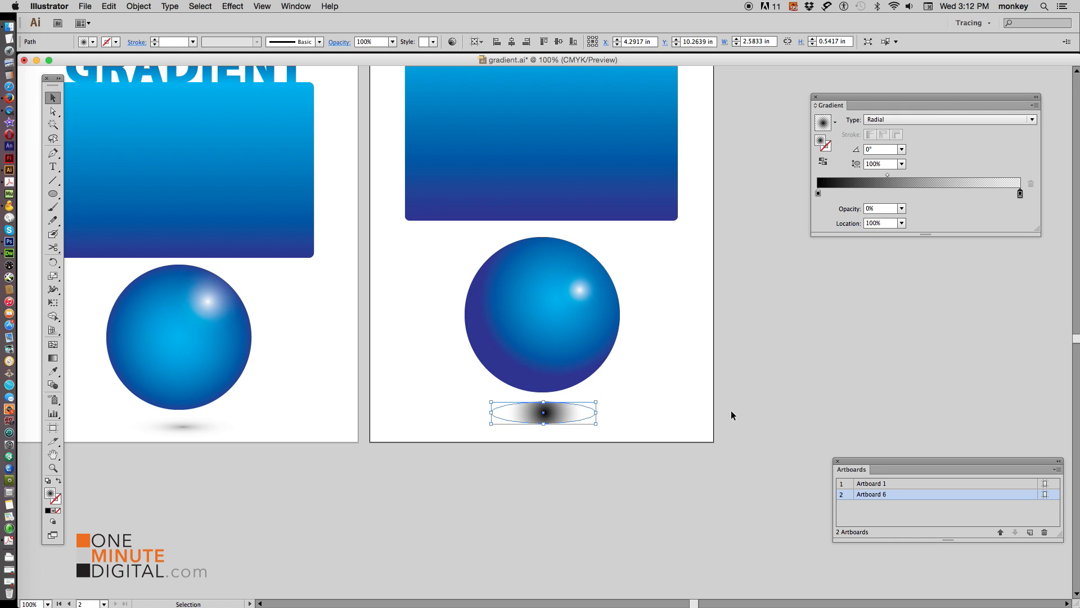
{"action": "left_click", "coordinate": [712, 471]}
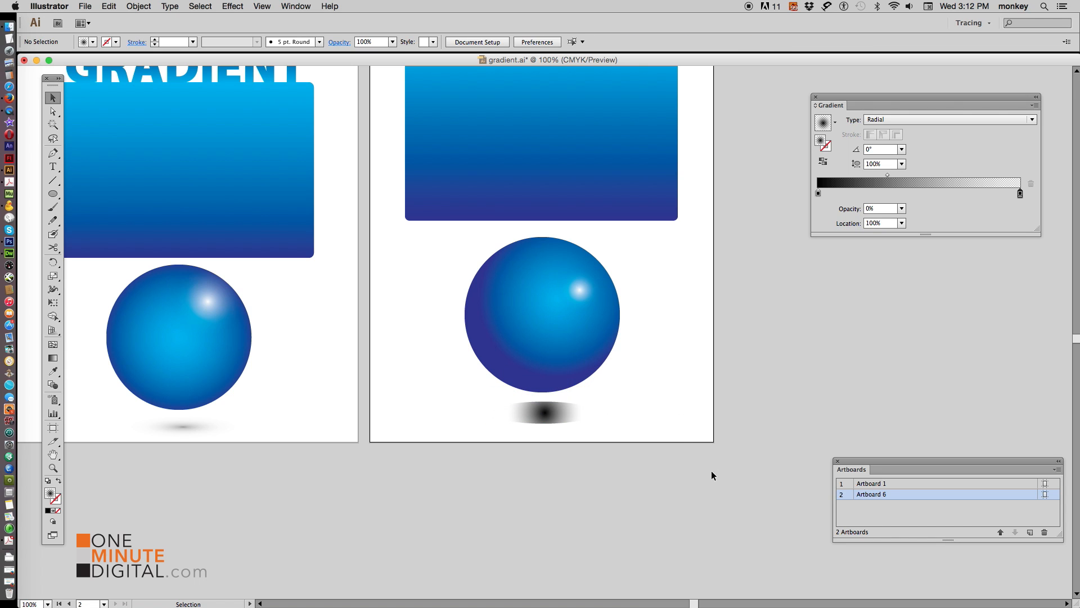
Set the shadow ellipse's radial gradient aspect ratio to 20%
{"action": "left_click", "coordinate": [535, 417]}
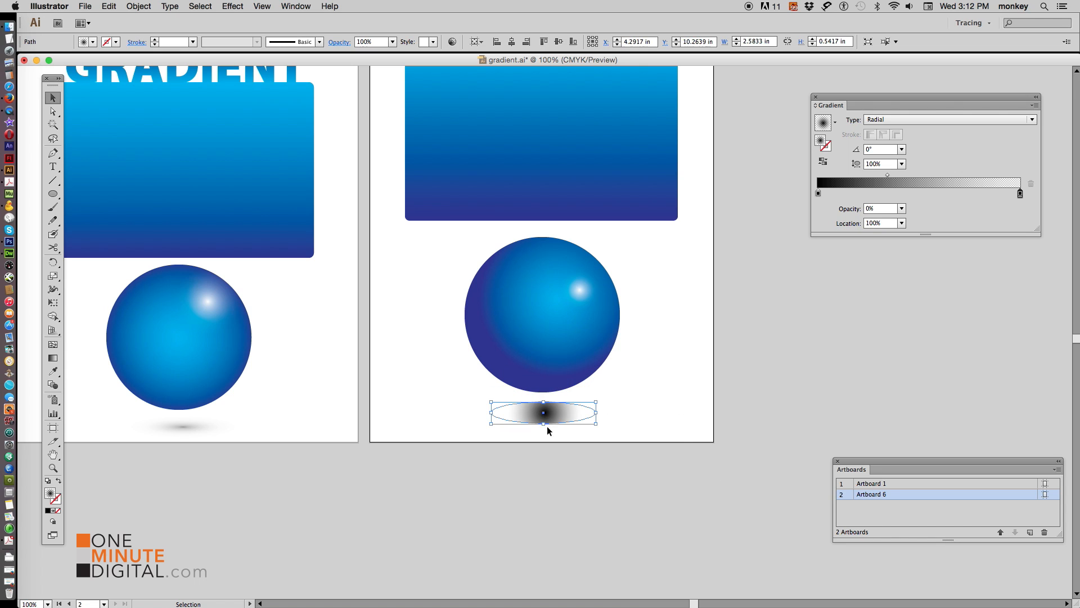
{"action": "left_click", "coordinate": [902, 164]}
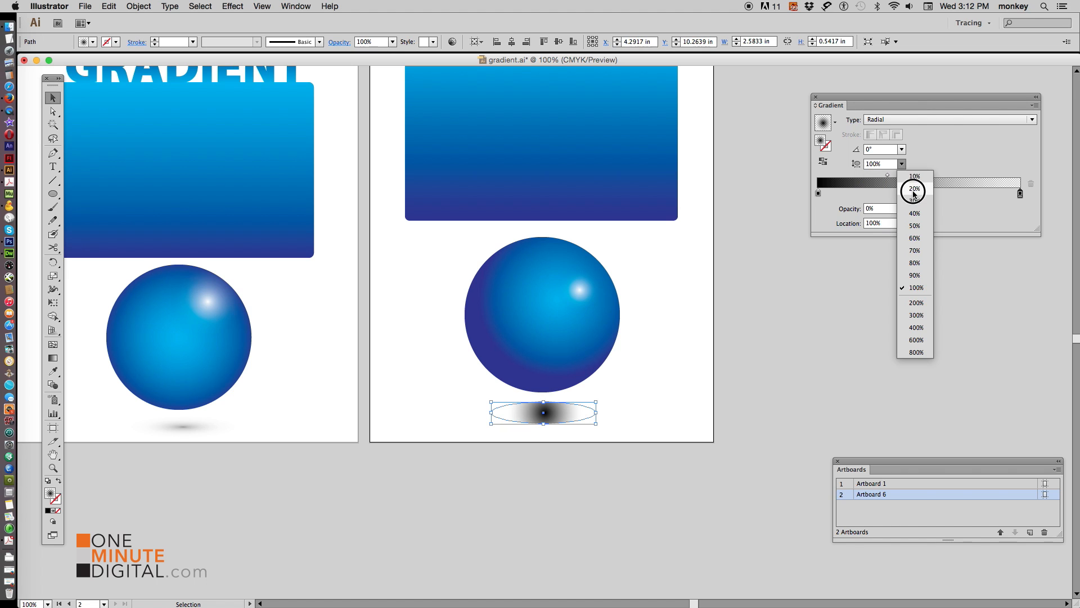
{"action": "left_click", "coordinate": [914, 189]}
{"action": "left_click", "coordinate": [736, 310]}
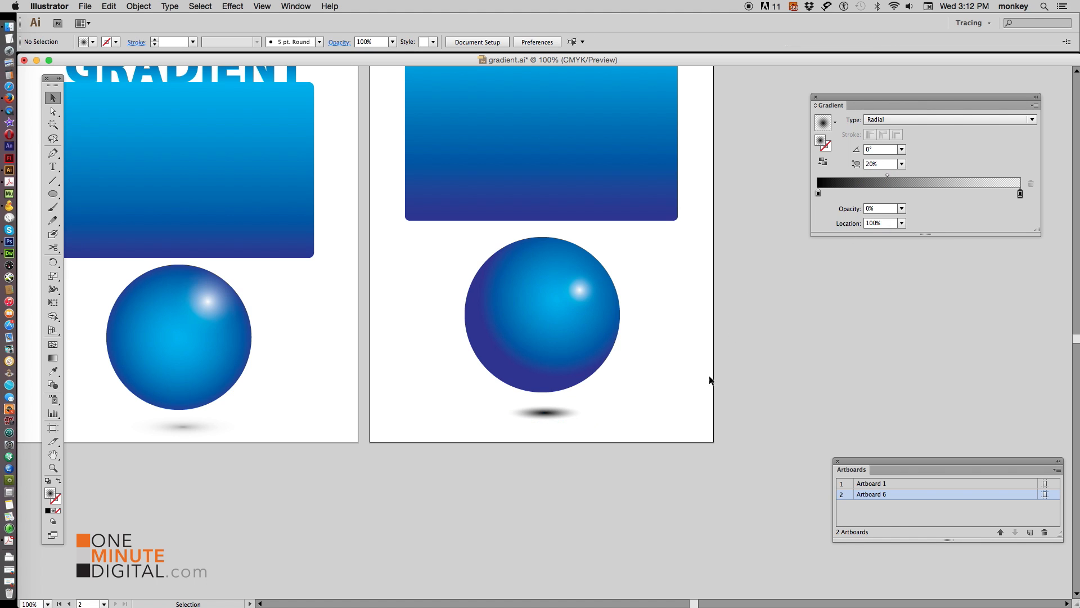
Set the opacity of the shadow gradient's first stop to 40%
{"action": "left_click", "coordinate": [548, 414]}
{"action": "left_click", "coordinate": [647, 402]}
{"action": "left_click", "coordinate": [544, 416]}
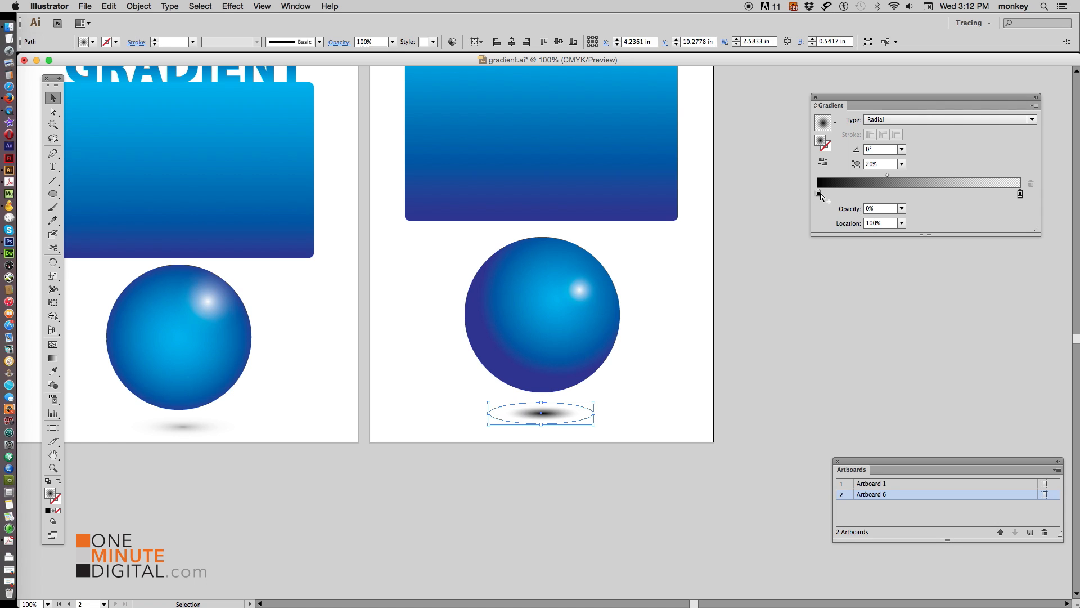
{"action": "left_click", "coordinate": [819, 193]}
{"action": "left_click", "coordinate": [902, 209]}
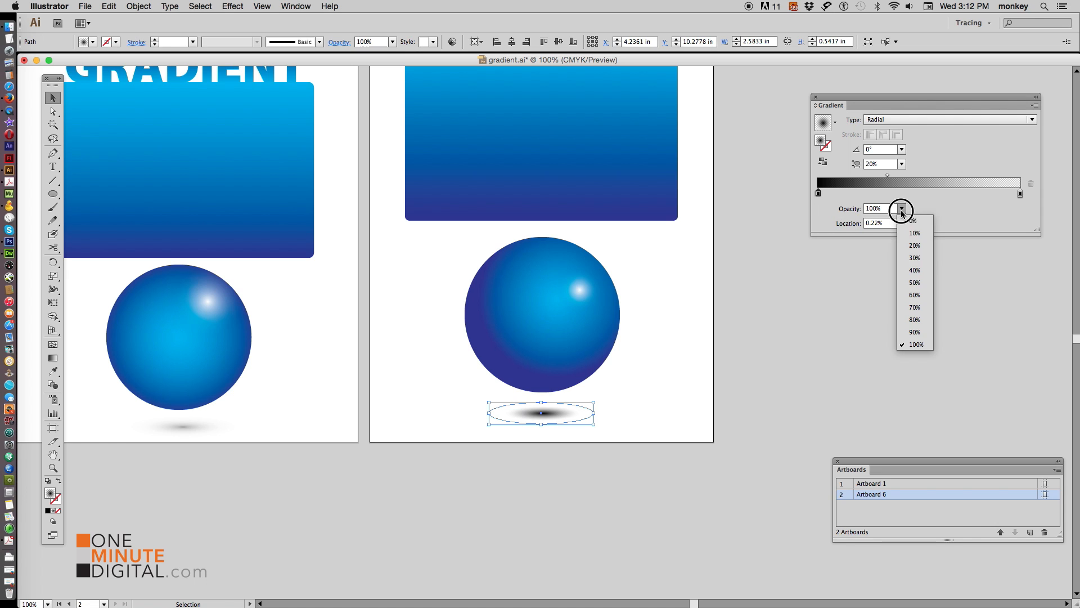
{"action": "left_click", "coordinate": [917, 271]}
{"action": "left_click", "coordinate": [773, 344]}
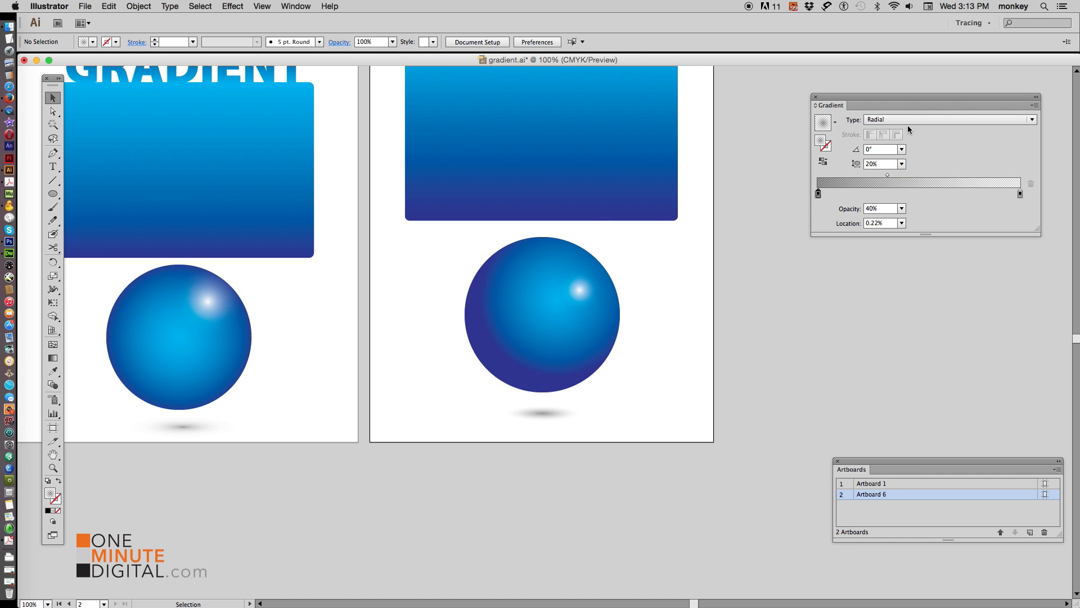
Move the Gradient panel closer to the artboards
{"action": "left_click_drag", "start_coordinate": [882, 100], "coordinate": [816, 85]}
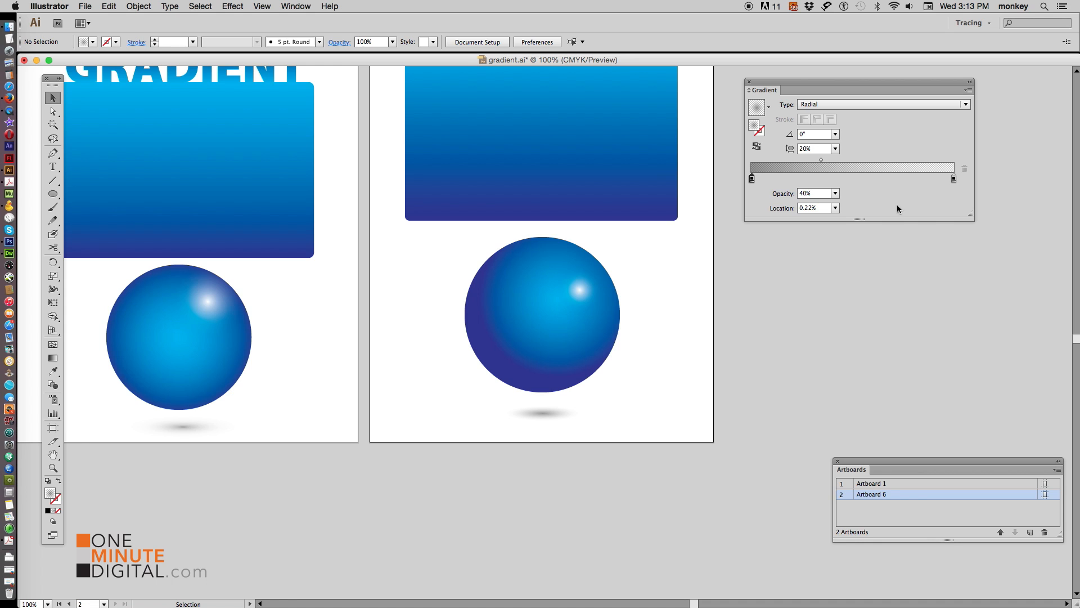
{"action": "key", "text": "space"}
{"action": "left_click_drag", "start_coordinate": [653, 190], "coordinate": [628, 314]}
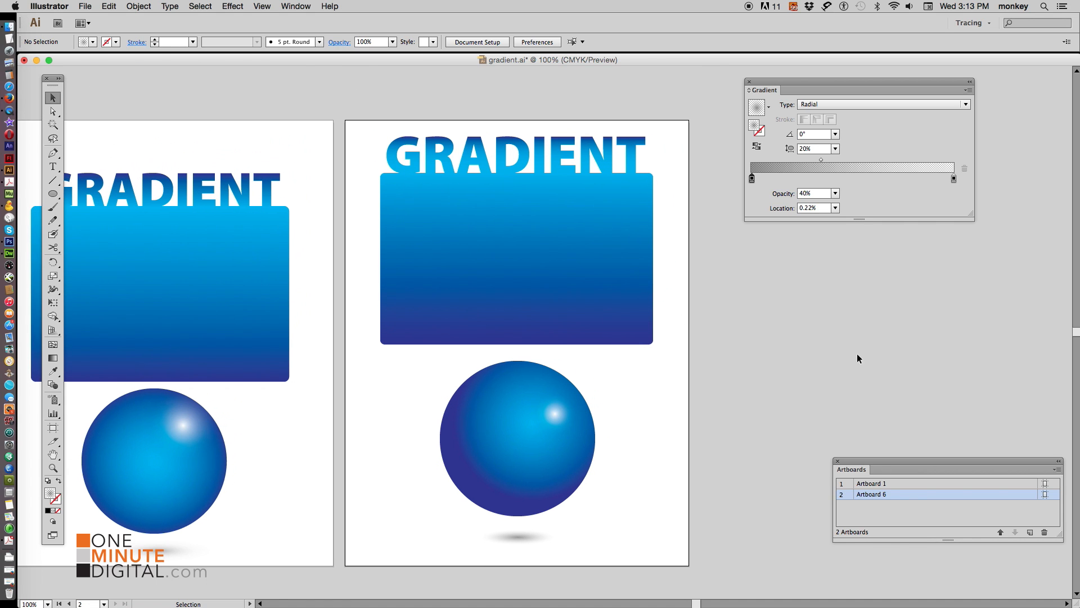